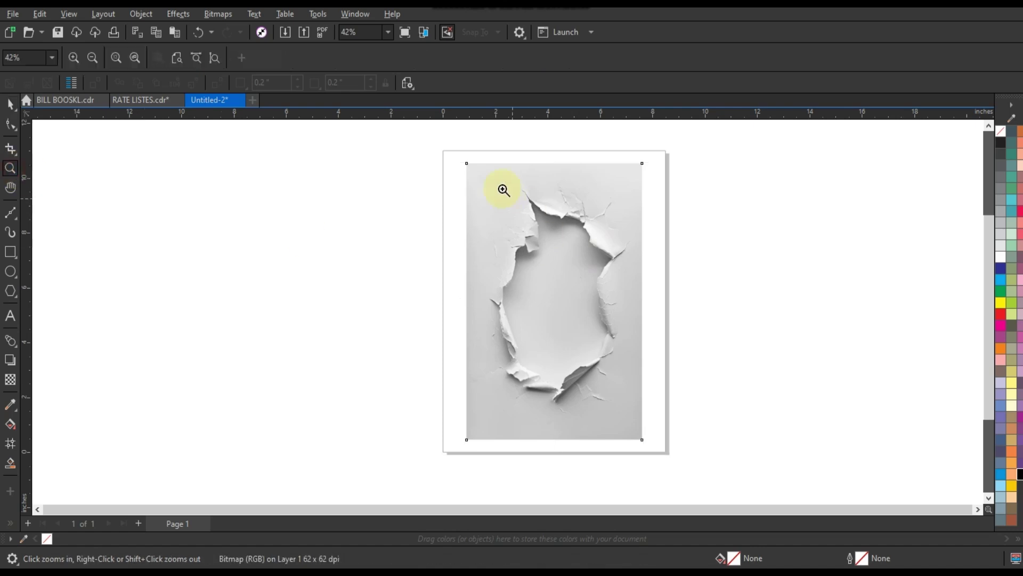
- Zoom in on the tear's upper edge and switch to the Freehand tool
left_click_drag(498, 187, 650, 286)
left_click_drag(265, 131, 655, 345)
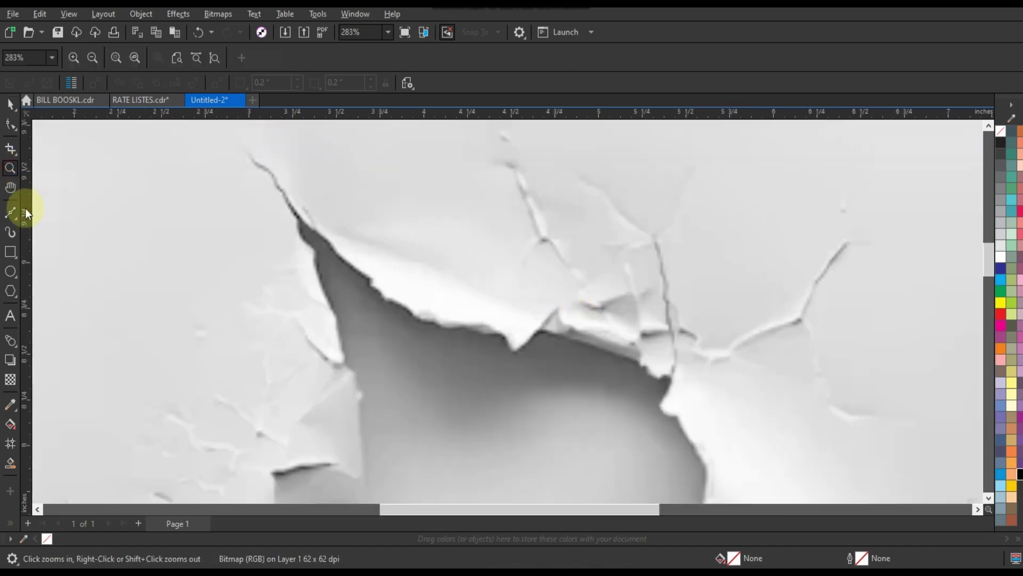
left_click(17, 219)
left_click(45, 216)
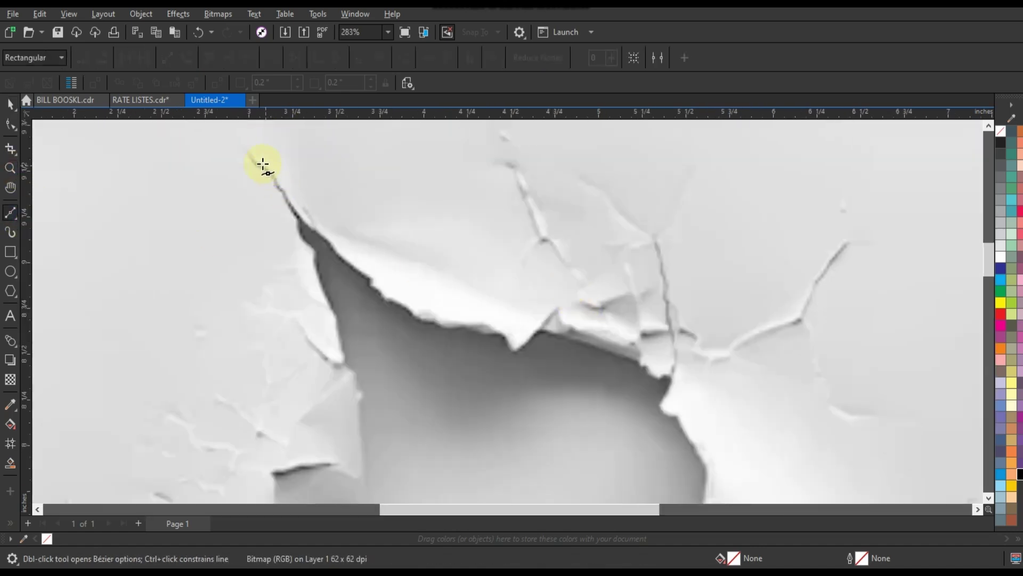
- Trace nodes from the upper-left crack tip along the hole's top edge
left_click(280, 186)
double_click(301, 218)
double_click(334, 245)
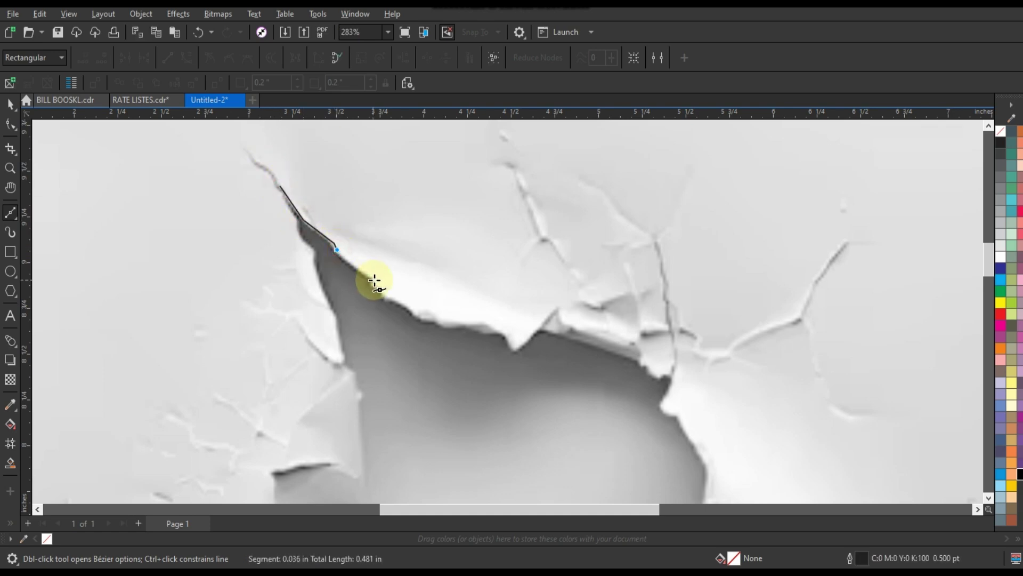
double_click(374, 281)
double_click(422, 317)
double_click(483, 325)
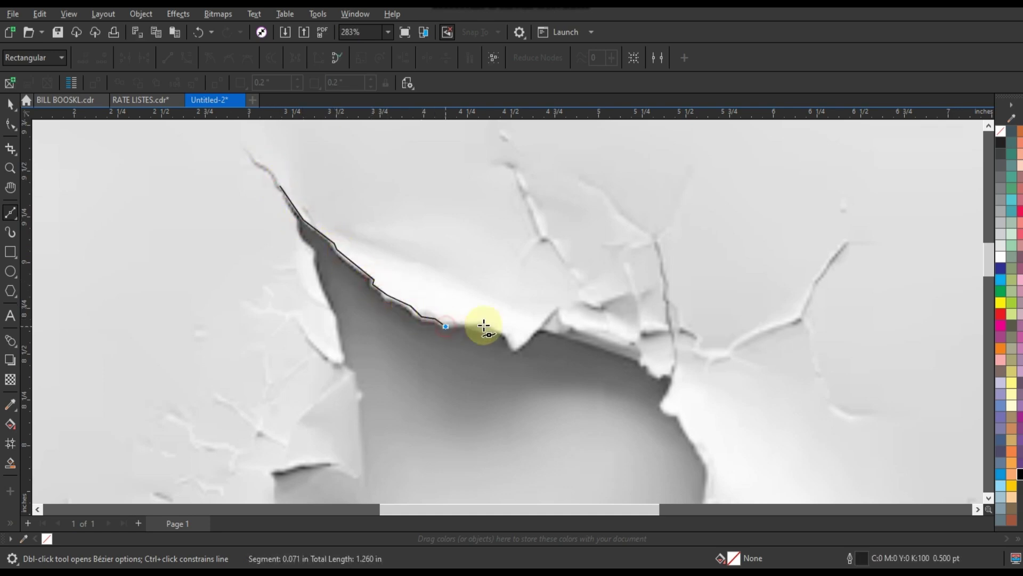
double_click(514, 349)
double_click(542, 329)
double_click(642, 359)
double_click(655, 377)
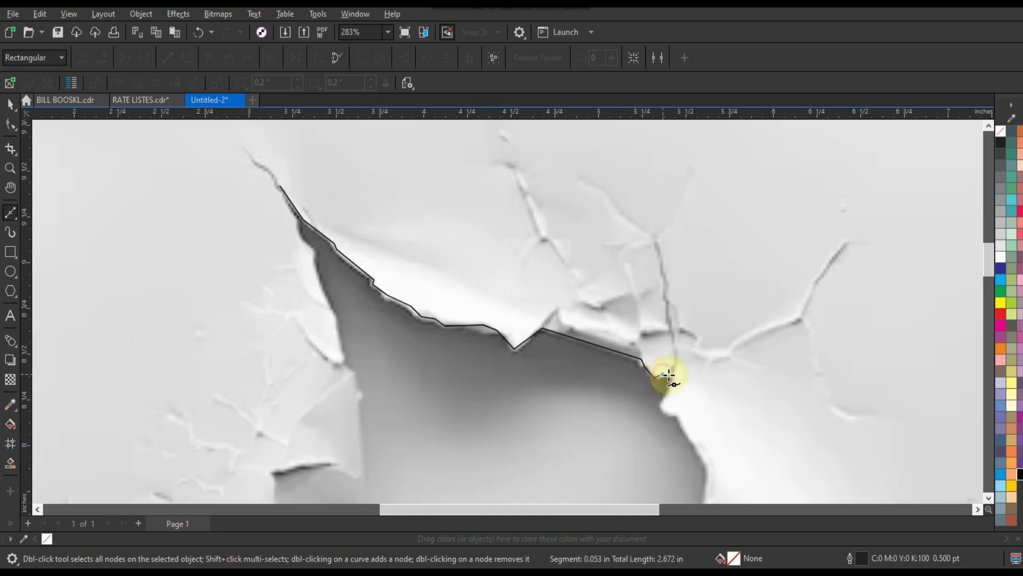
- Continue the traced line down the hole's right edge and right-side crack
scroll(525, 264, "down", 3)
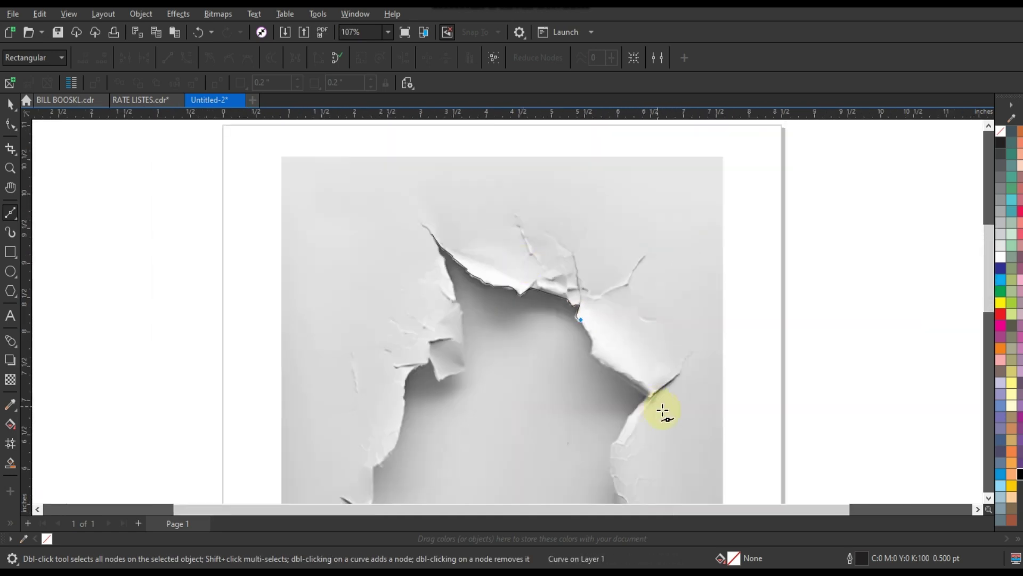
scroll(662, 411, "up", 3)
double_click(537, 260)
double_click(536, 297)
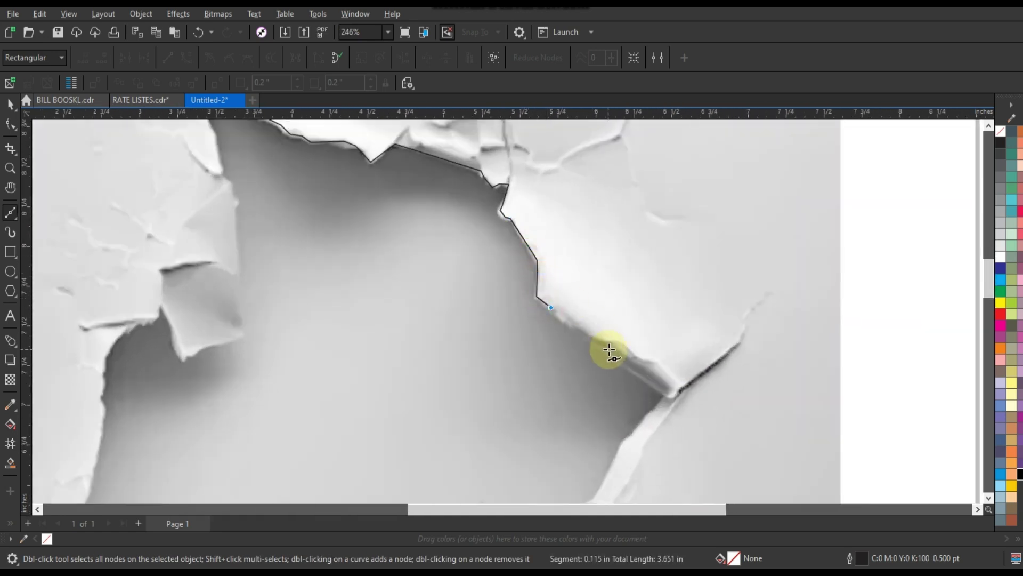
double_click(665, 395)
double_click(635, 435)
scroll(517, 206, "down", 2)
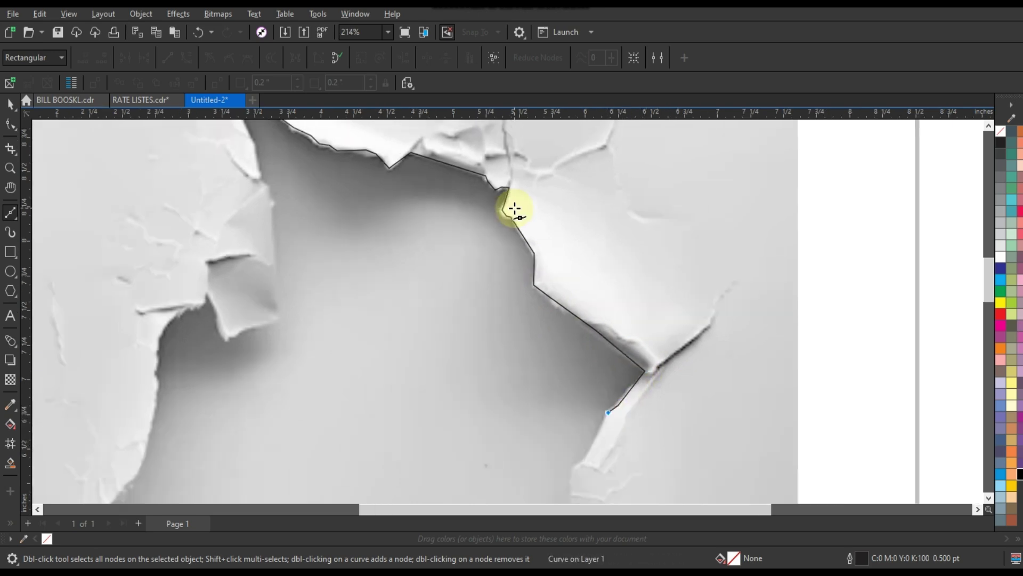
scroll(550, 334, "down", 1)
scroll(515, 223, "up", 3)
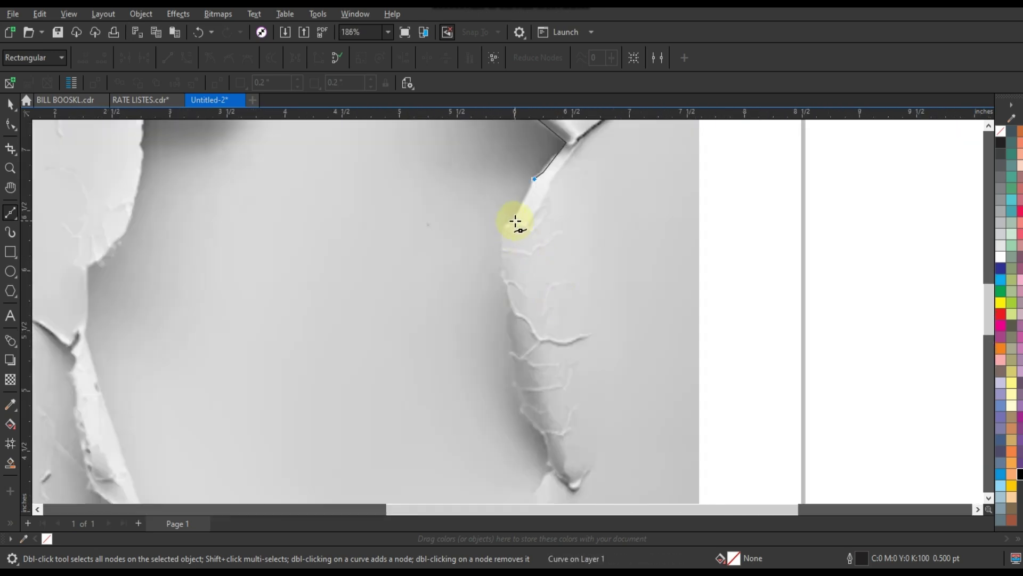
double_click(513, 311)
double_click(516, 381)
double_click(525, 407)
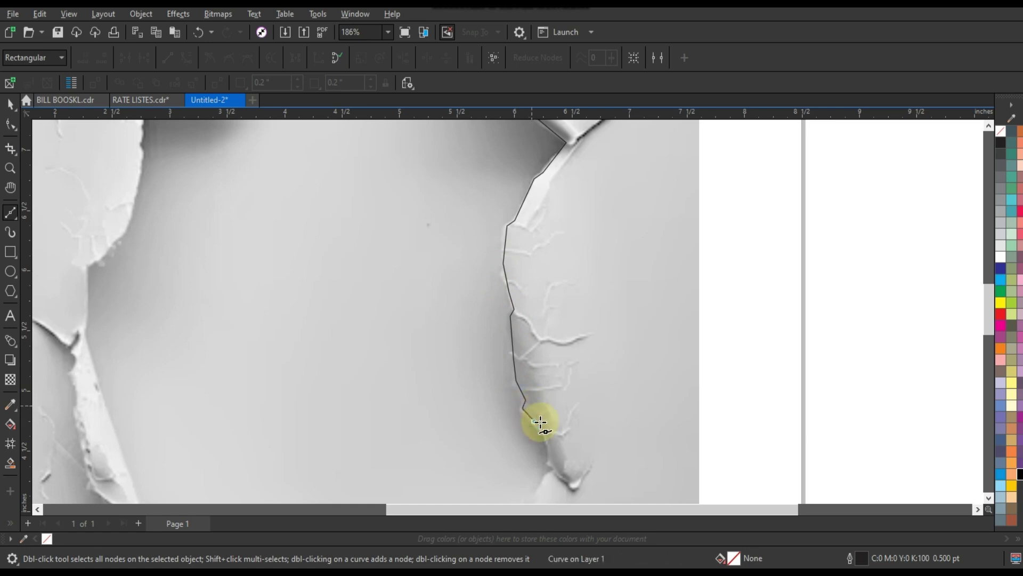
double_click(549, 445)
- Extend the line down-left along the bottom flap of the tear
scroll(643, 262, "down", 2)
scroll(612, 353, "up", 3)
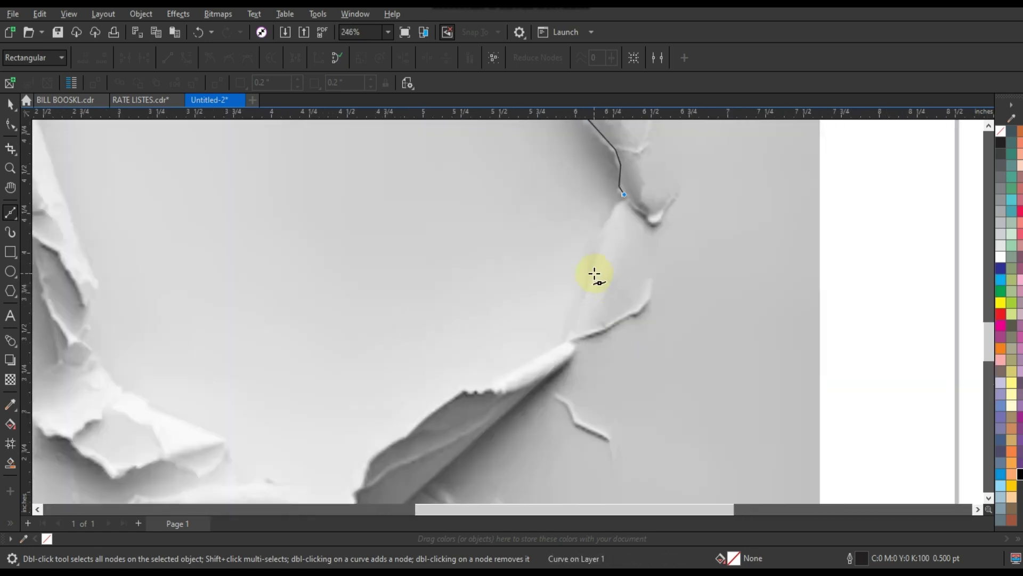
double_click(493, 385)
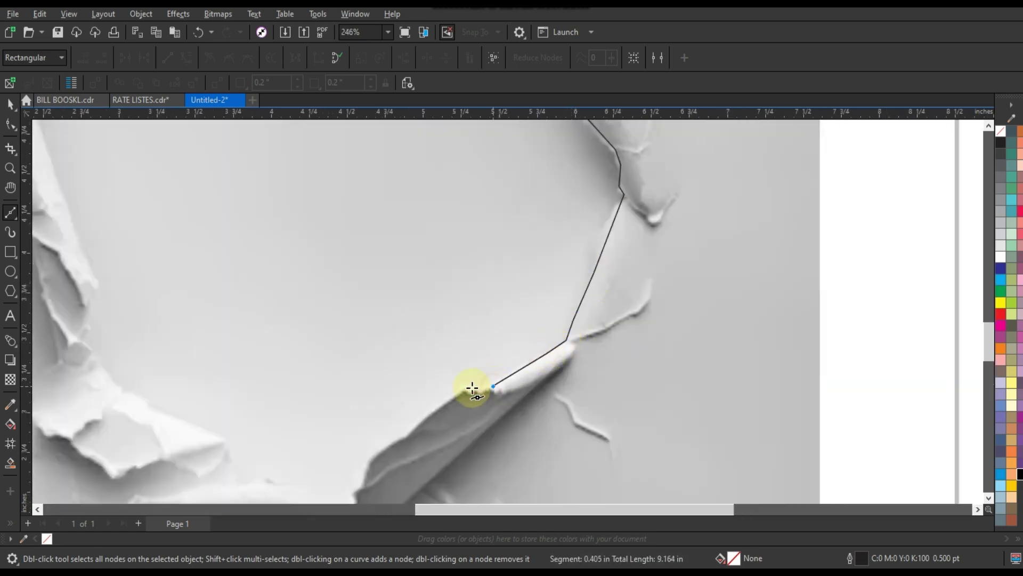
double_click(374, 456)
scroll(391, 304, "down", 1)
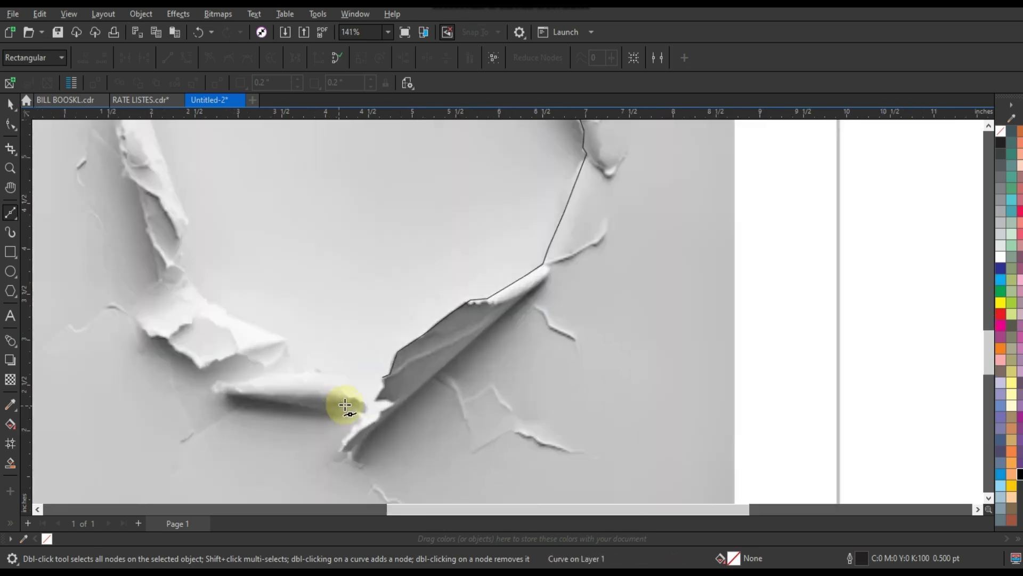
scroll(343, 407, "up", 1)
double_click(388, 395)
- Trace around the bottom crack tip and up the hole's left edge
left_click(413, 400)
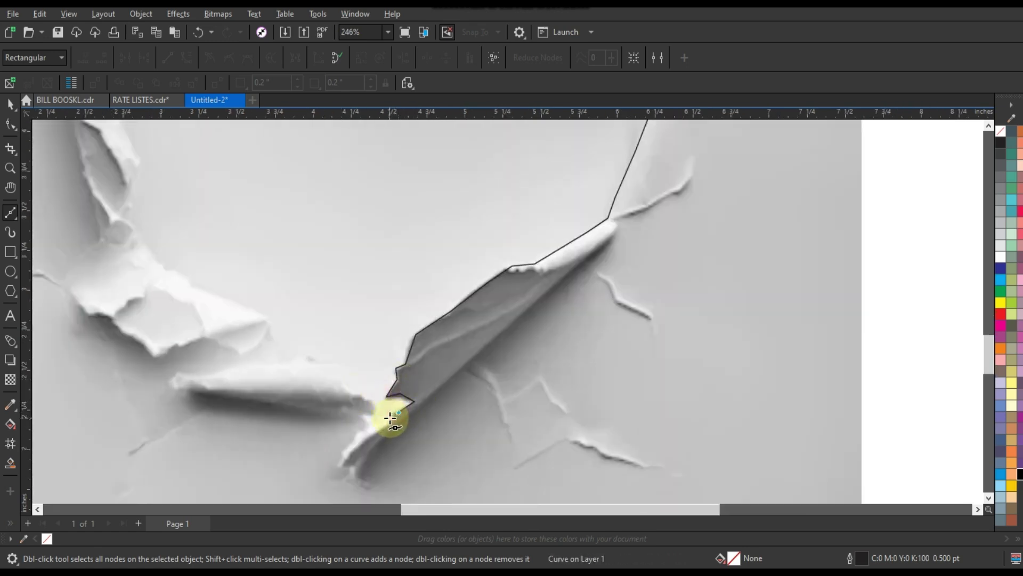
left_click(391, 417)
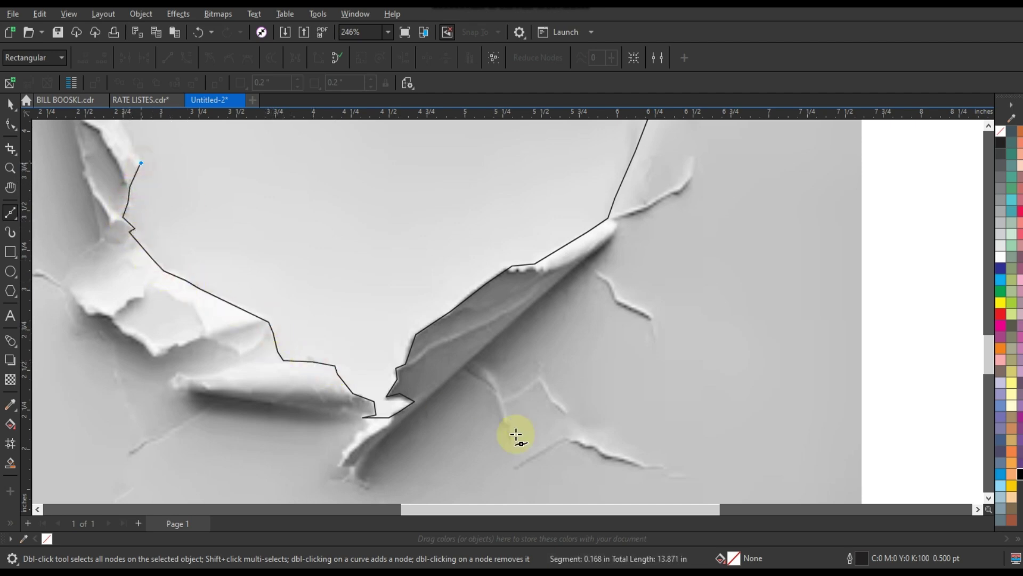
scroll(516, 434, "down", 2)
scroll(348, 292, "up", 1)
double_click(386, 240)
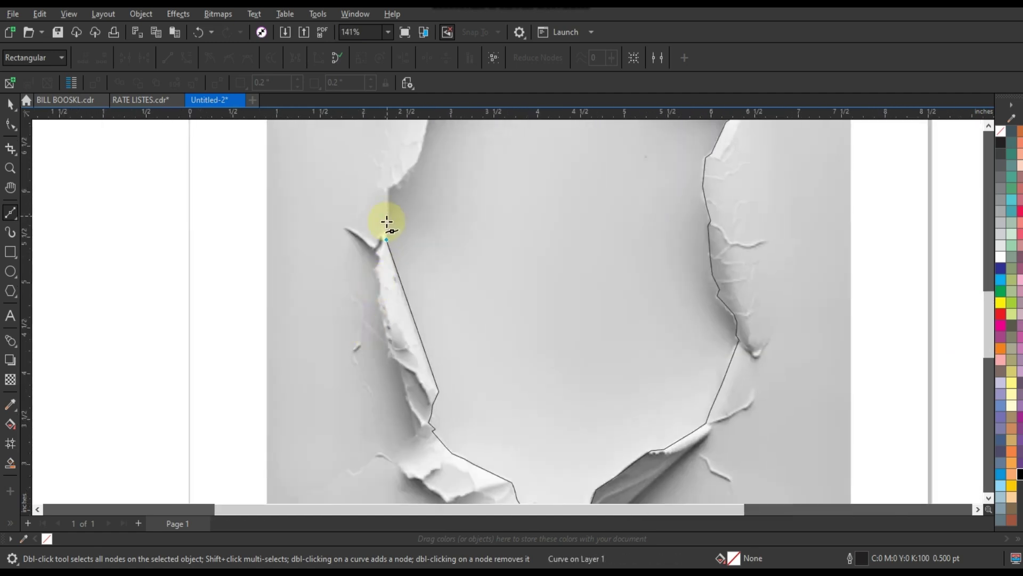
left_click(387, 186)
scroll(469, 332, "down", 1)
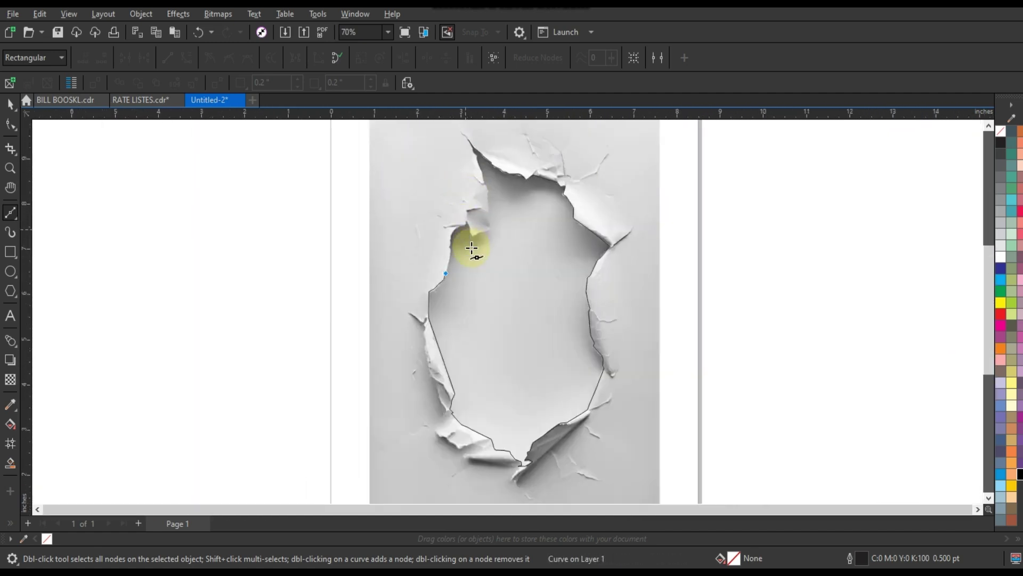
scroll(473, 242, "up", 2)
- Trace the line along the upper-left torn edge toward the top crack
left_click(397, 242)
left_click(397, 204)
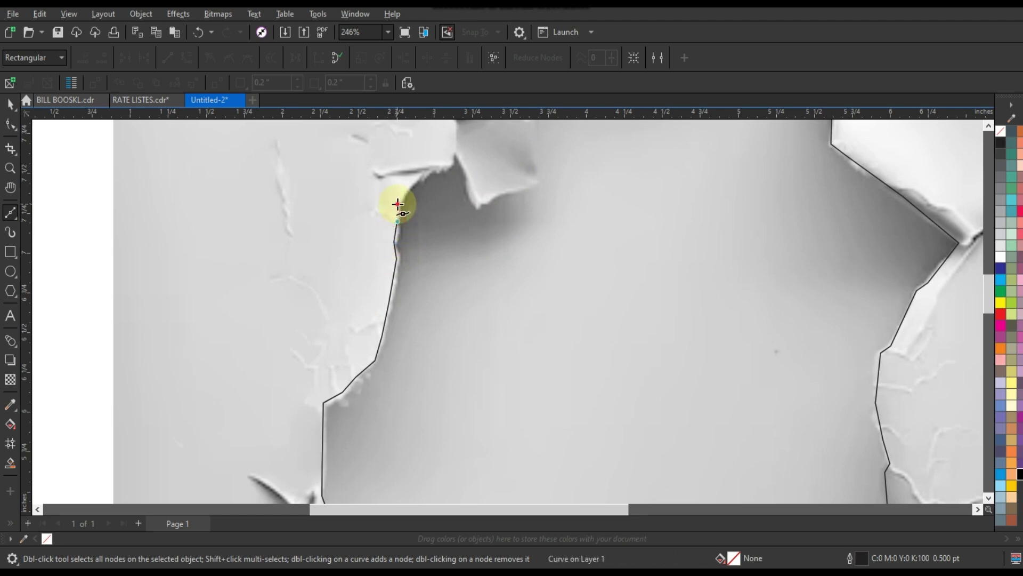
left_click(421, 171)
left_click(453, 166)
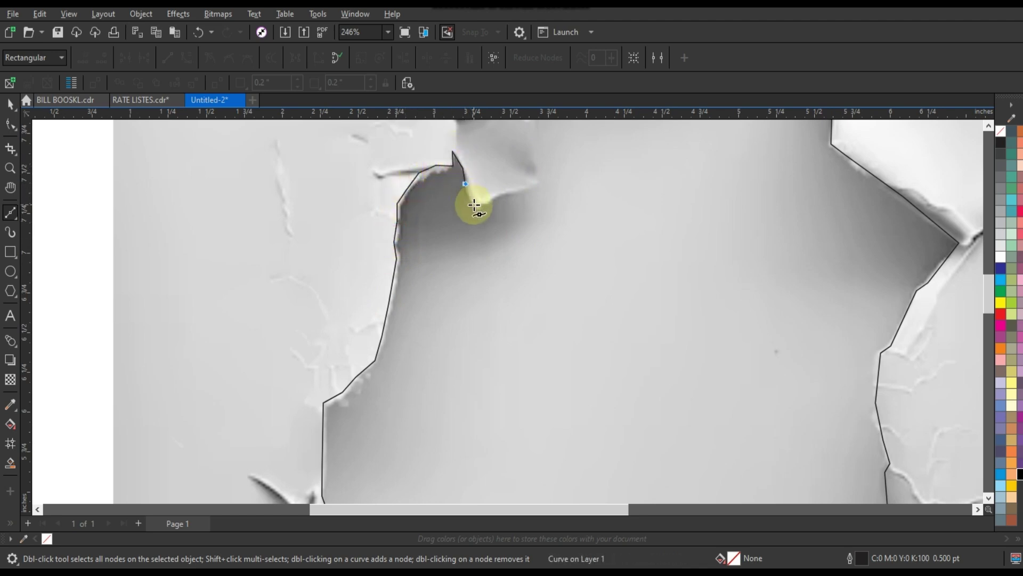
left_click(535, 184)
scroll(525, 238, "down", 1)
scroll(525, 239, "up", 1)
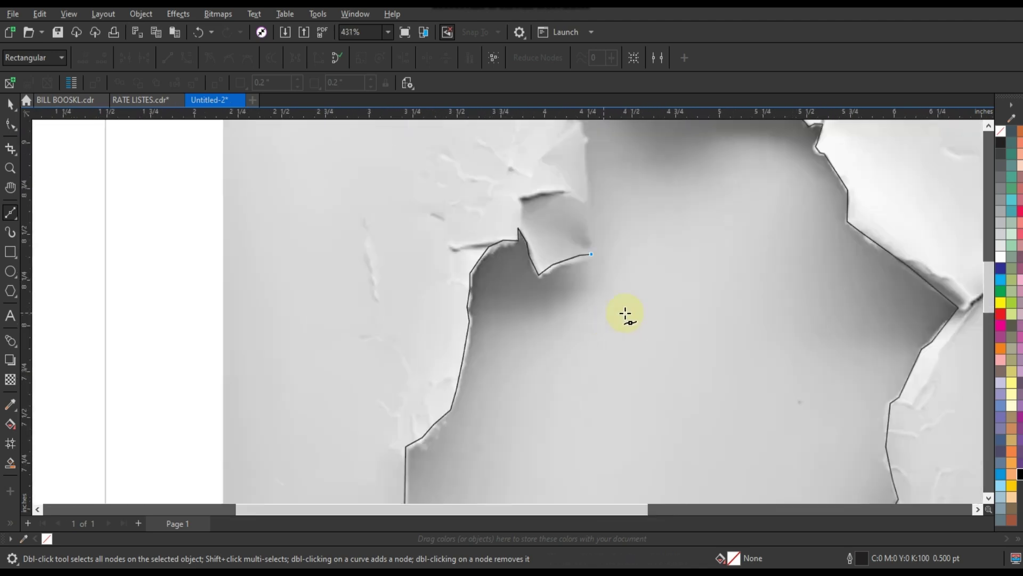
scroll(623, 313, "up", 1)
- Follow the top crack back up and close the outline at its starting point
left_click(609, 177)
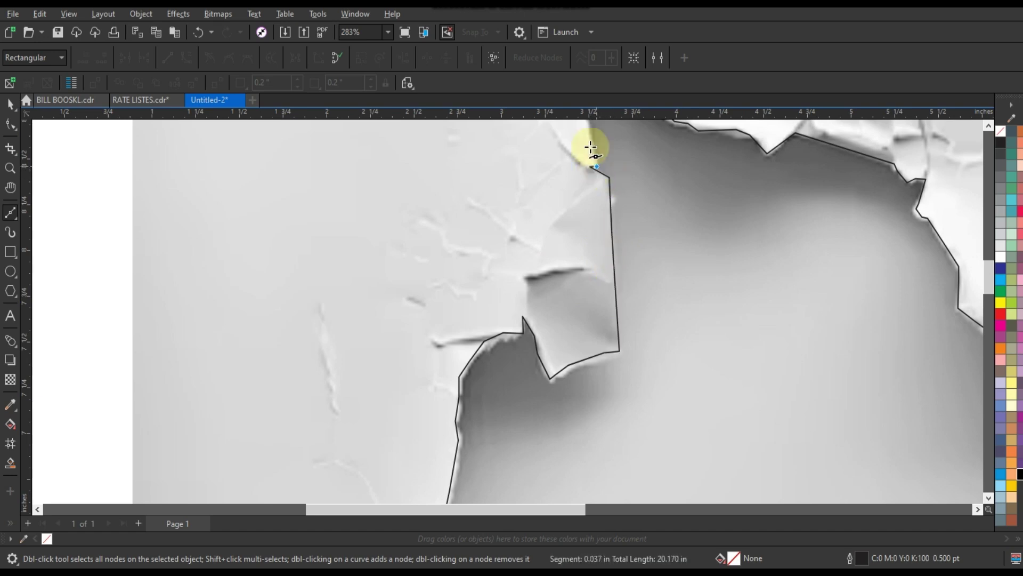
scroll(613, 142, "down", 1)
scroll(521, 201, "down", 1)
scroll(586, 239, "up", 3)
left_click(664, 271)
left_click(649, 250)
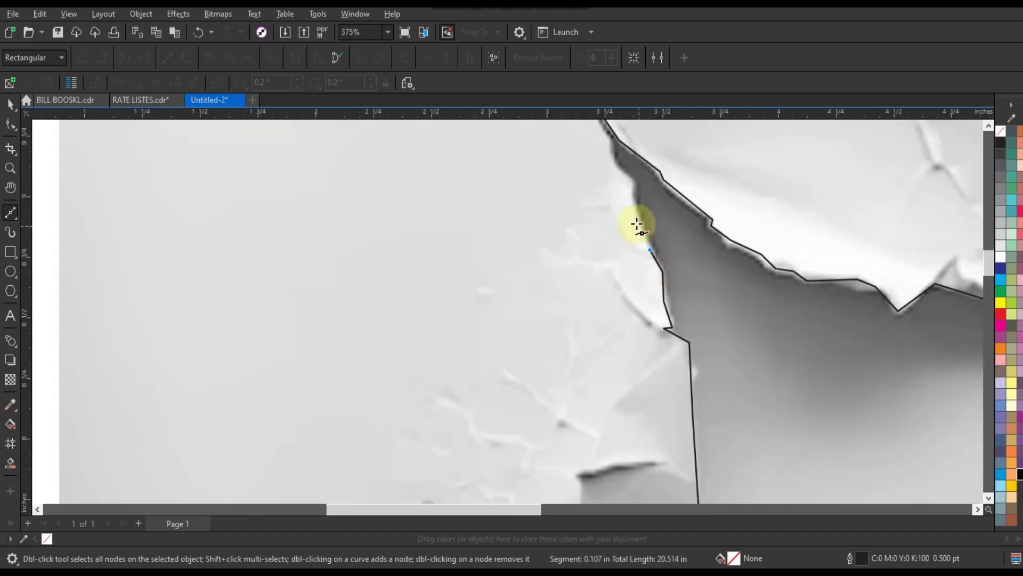
left_click(613, 143)
scroll(575, 186, "down", 1)
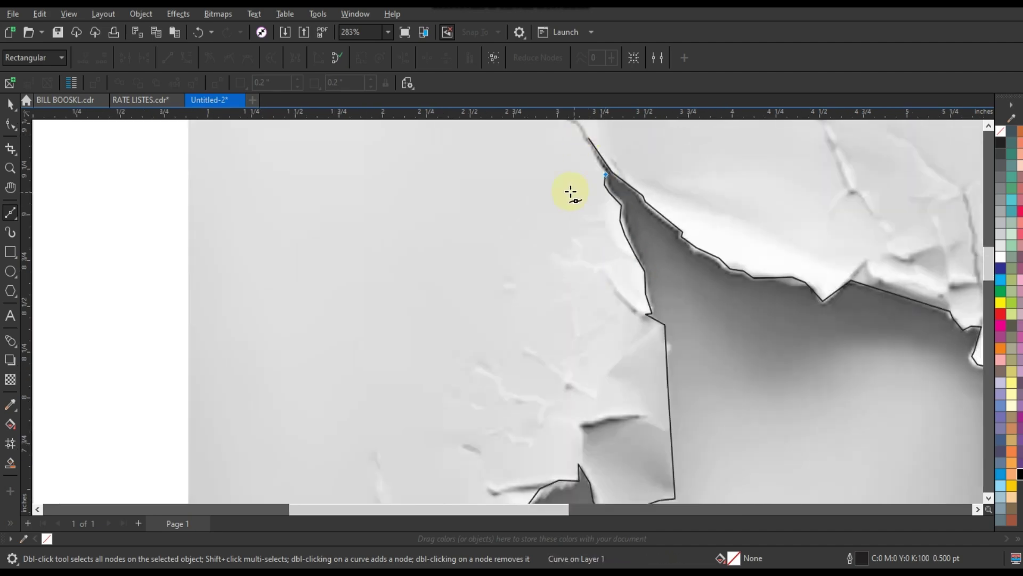
scroll(571, 160, "down", 1)
scroll(617, 188, "up", 4)
left_click(618, 170)
- Select all nodes of the traced outline with the Shape tool and zoom in on the tear
left_click(10, 124)
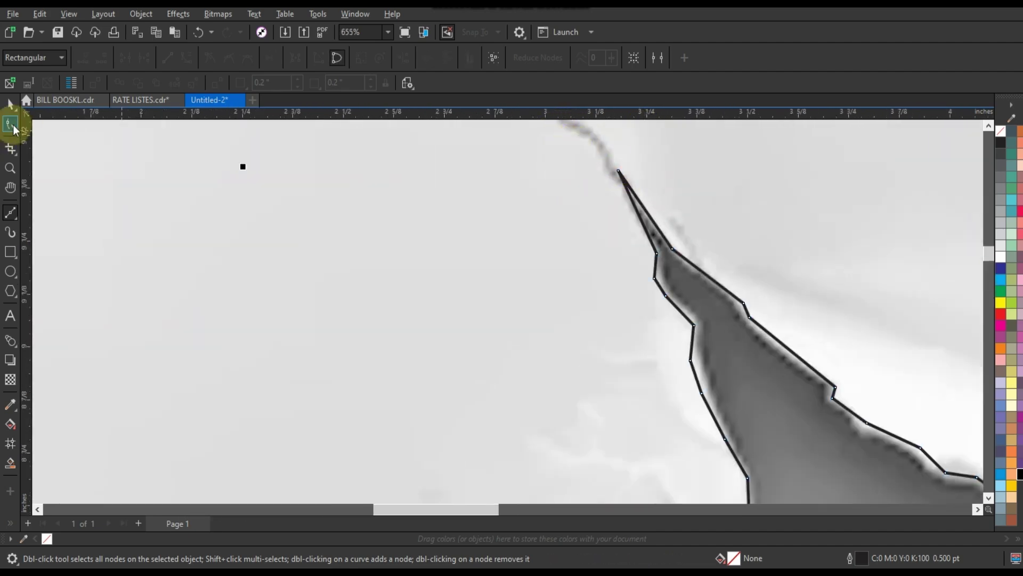
scroll(344, 175, "down", 5)
scroll(344, 175, "down", 5)
key("ctrl+a")
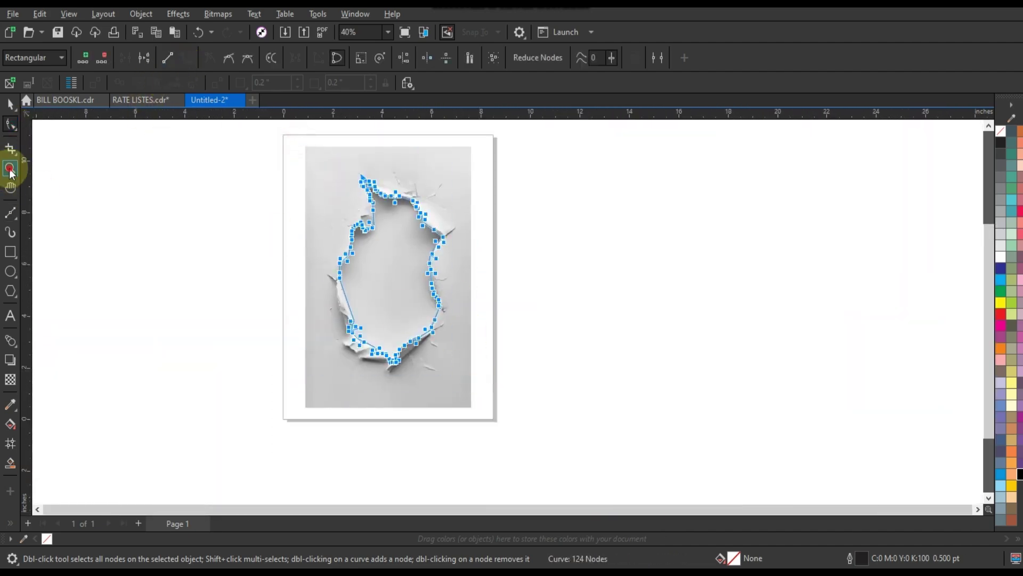
left_click(10, 168)
left_click(346, 226)
key("F10")
- Refine nodes on the outline's left, right, lower-right and upper-left segments
left_click(409, 325)
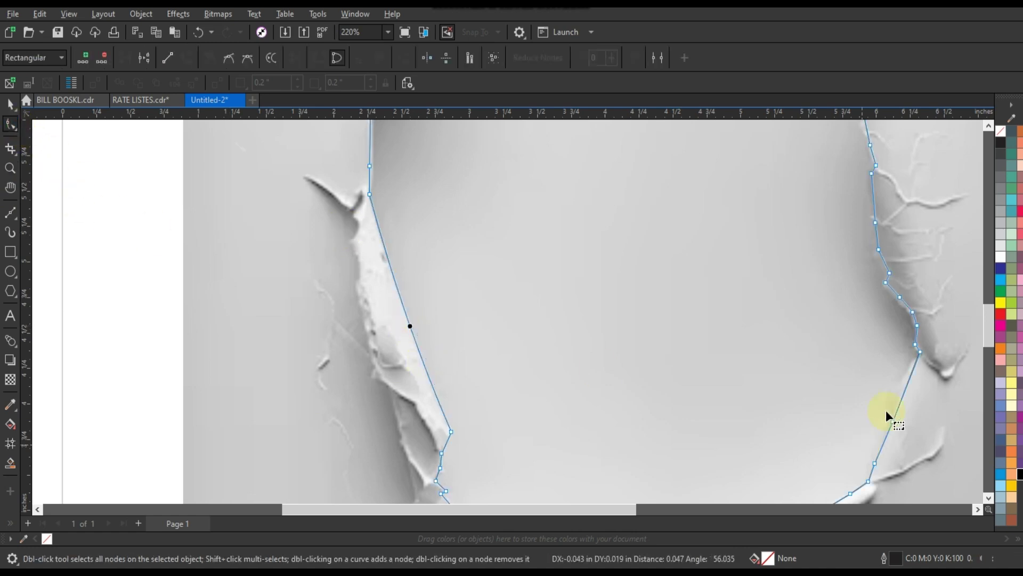
left_click(892, 290)
scroll(501, 207, "down", 1)
scroll(629, 394, "down", 3)
scroll(629, 405, "up", 3)
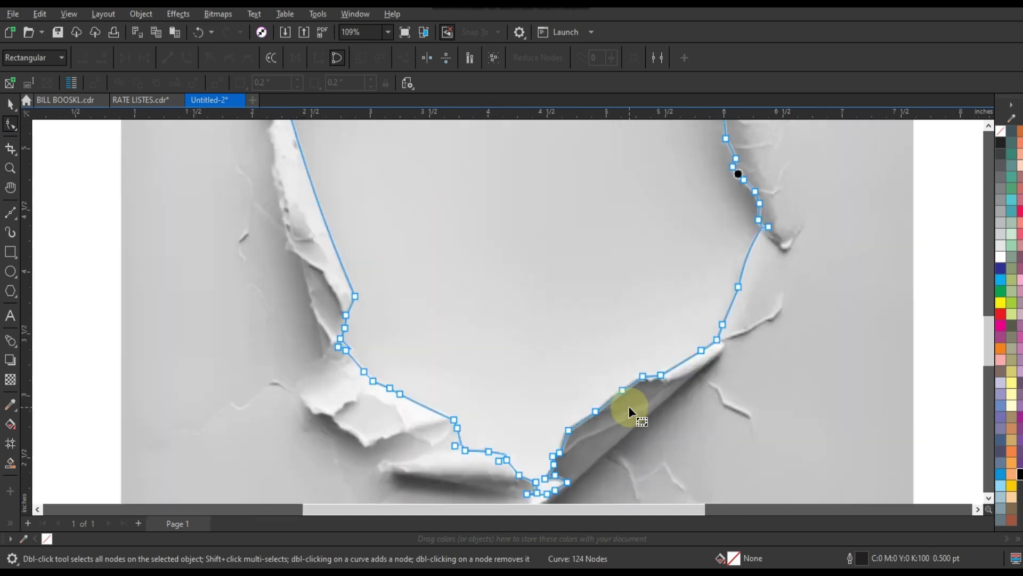
scroll(628, 405, "up", 2)
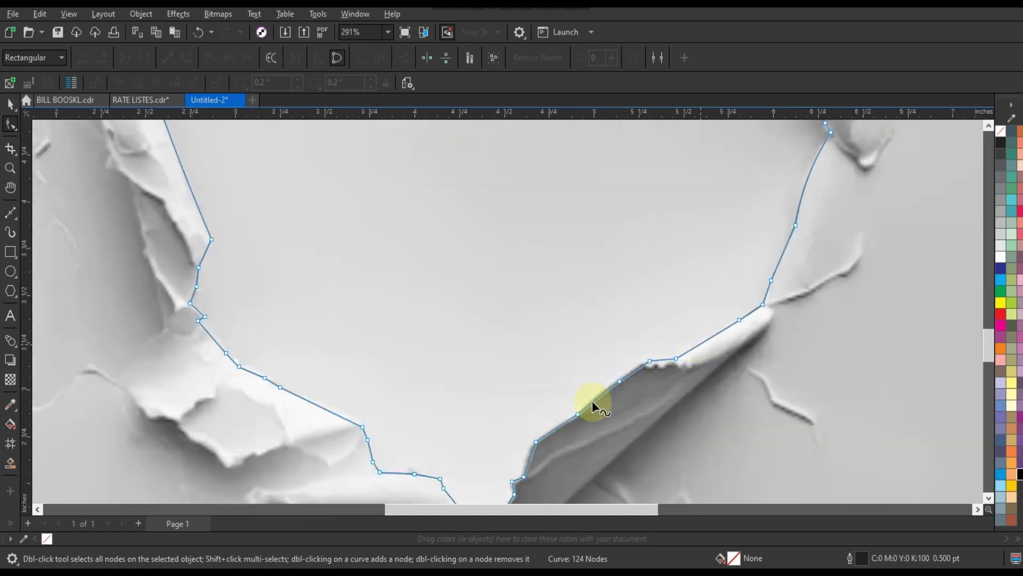
left_click(604, 393)
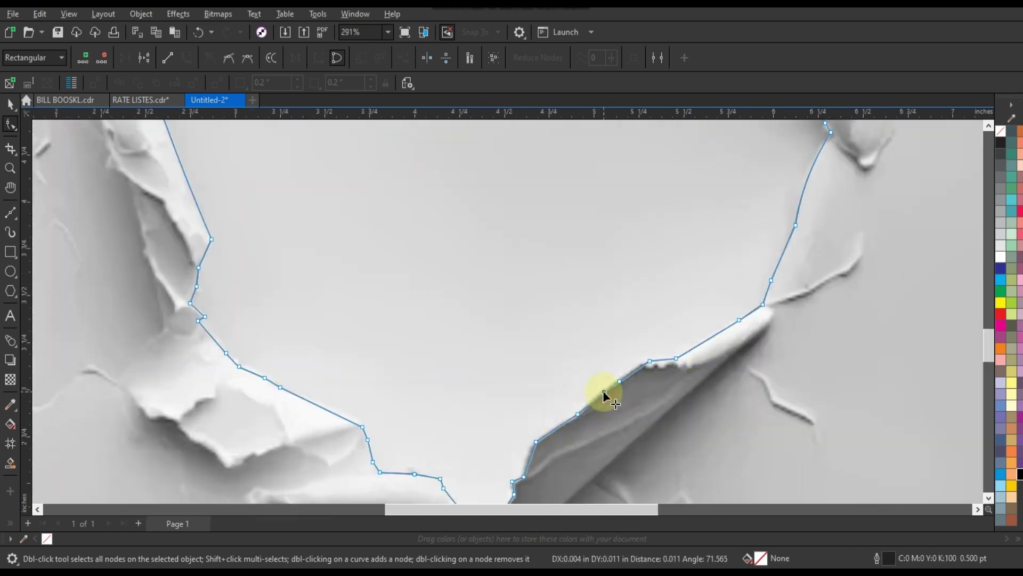
left_click(328, 408)
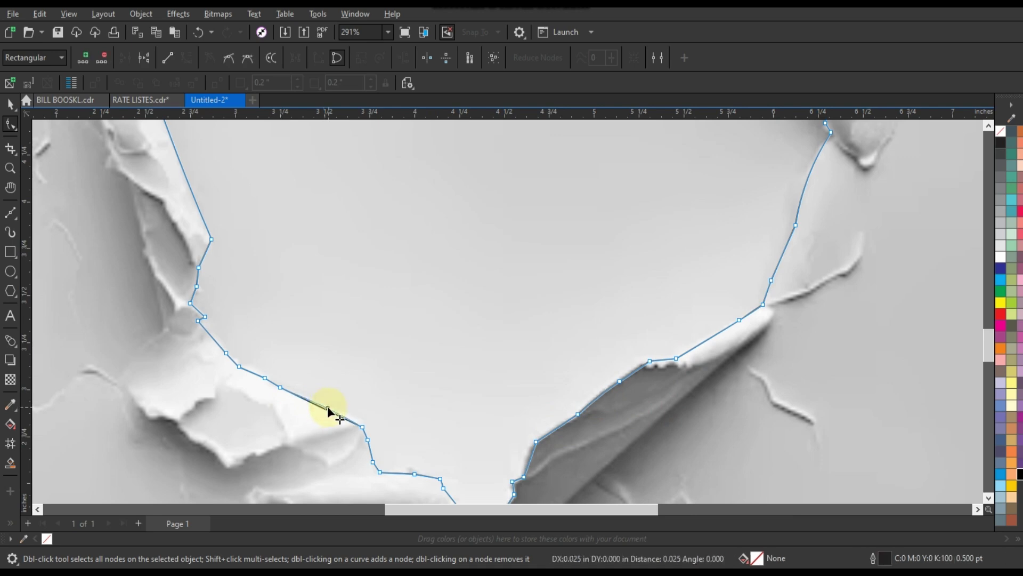
left_click(205, 250)
- Adjust a final node on the edge curve, then select the whole curve with the Pick tool
scroll(389, 345, "down", 3)
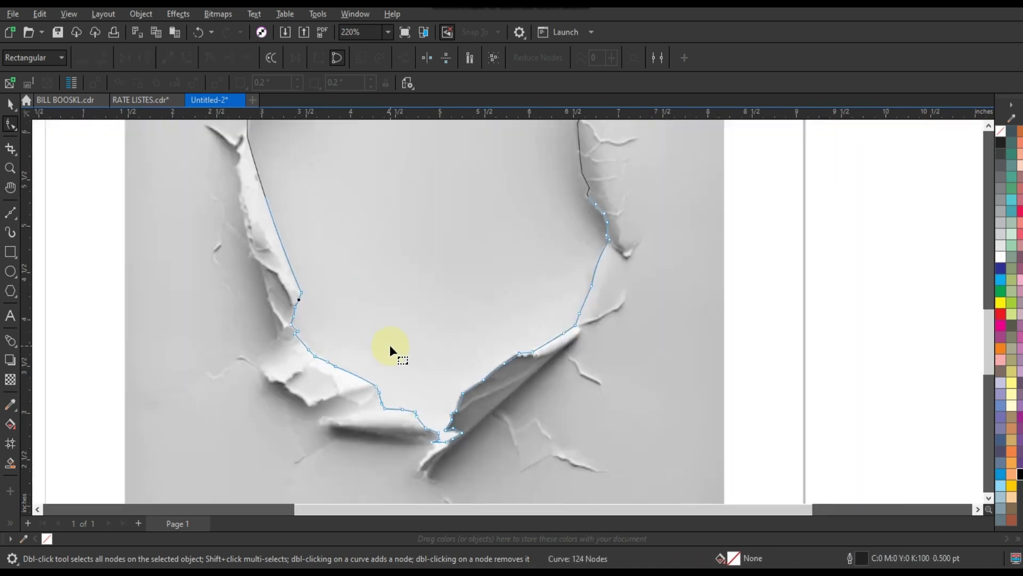
scroll(453, 346, "down", 2)
scroll(402, 180, "down", 1)
scroll(427, 219, "up", 5)
scroll(428, 219, "up", 2)
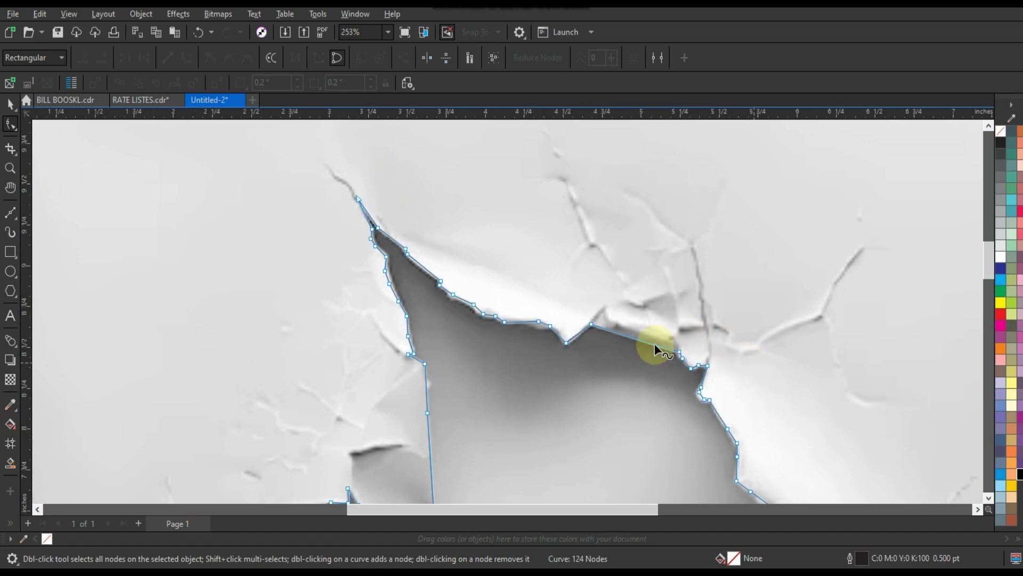
left_click(505, 321)
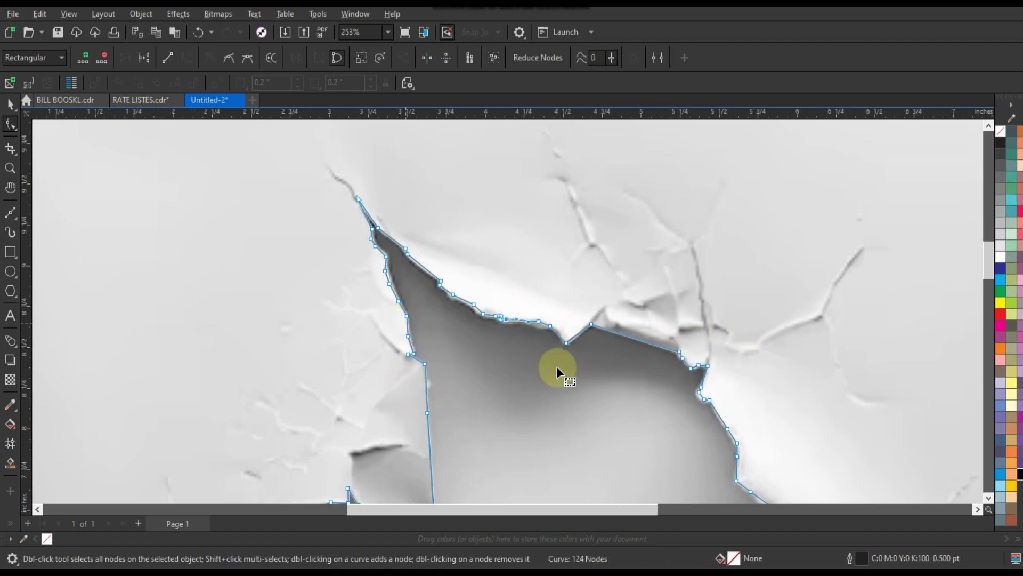
key("F4")
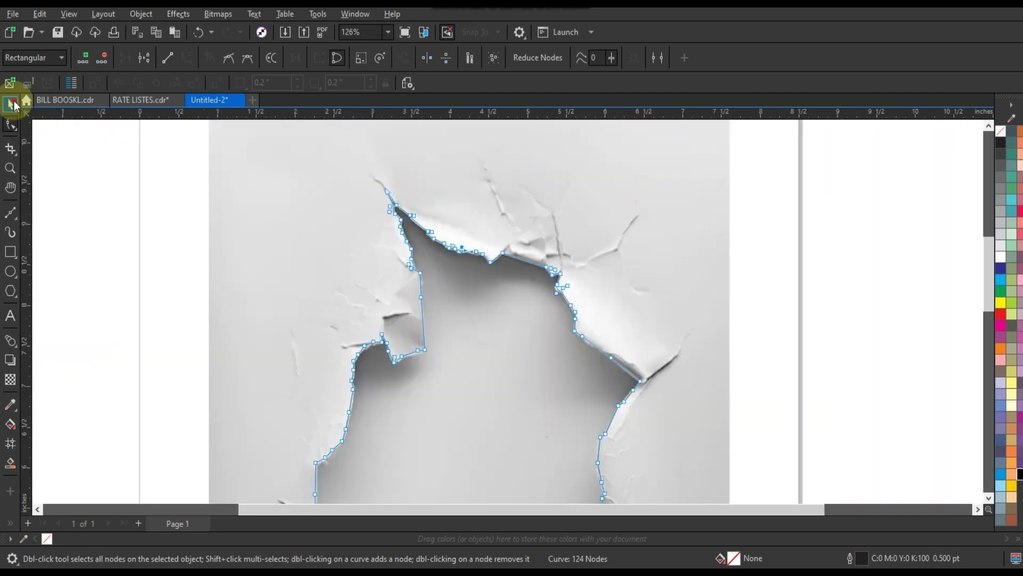
left_click(10, 104)
scroll(503, 293, "down", 2)
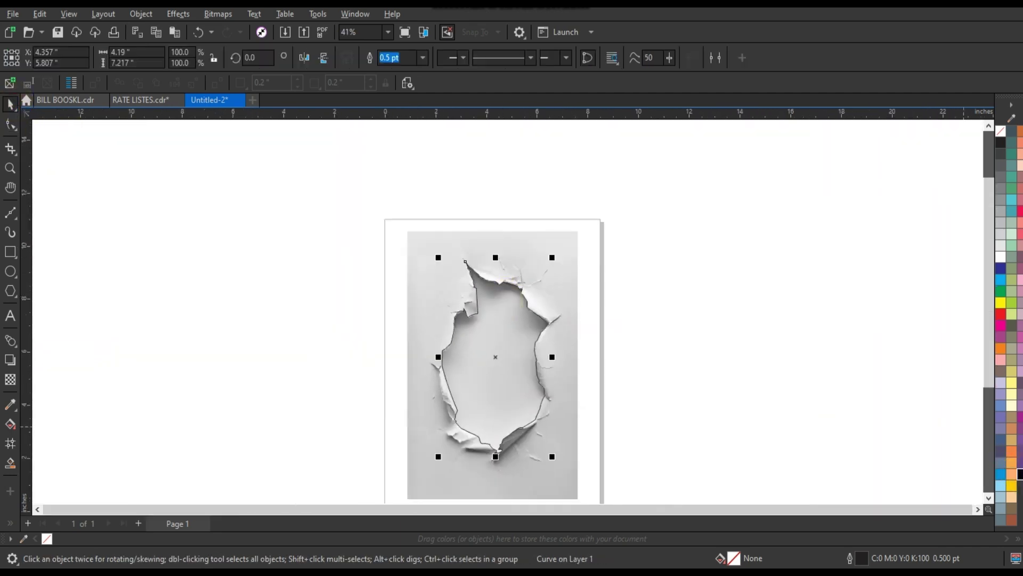
- Fill the traced hole shape solid black and zoom to fit the torn-paper image
left_click(621, 237)
scroll(622, 237, "down", 2)
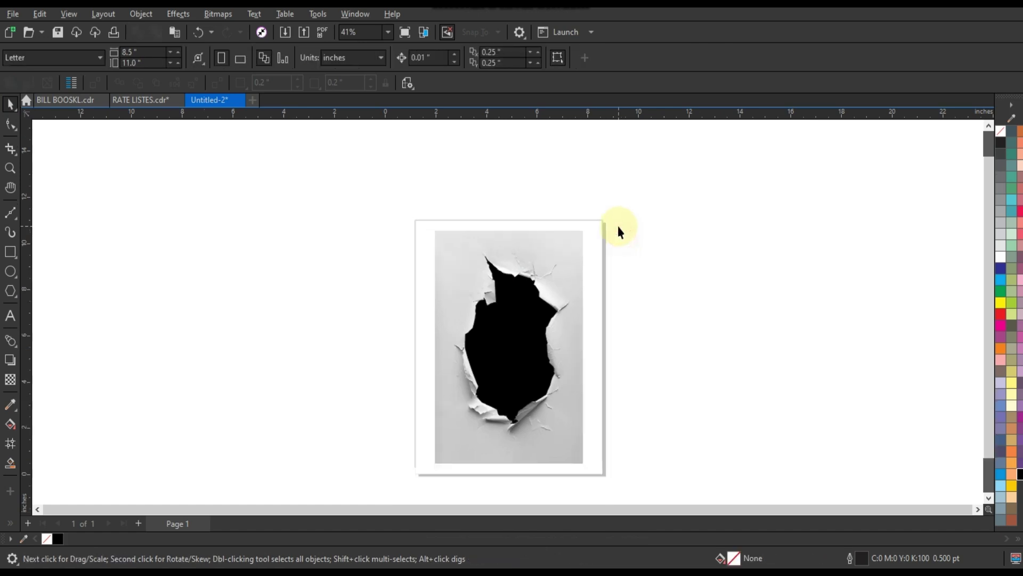
left_click(538, 303)
key("shift+F2")
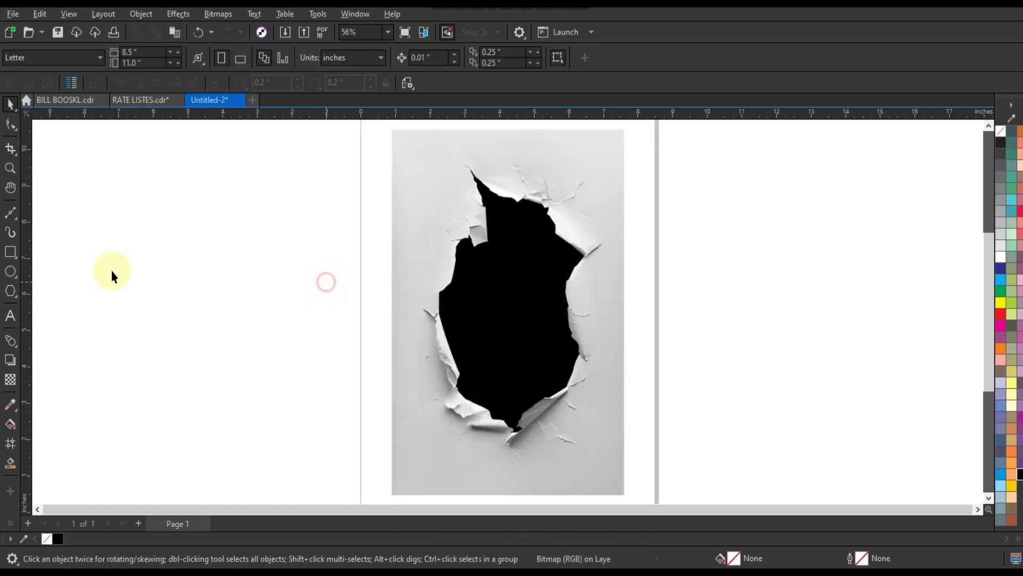
- Draw a rectangle covering the whole torn-paper image, then reselect the image
left_click(10, 251)
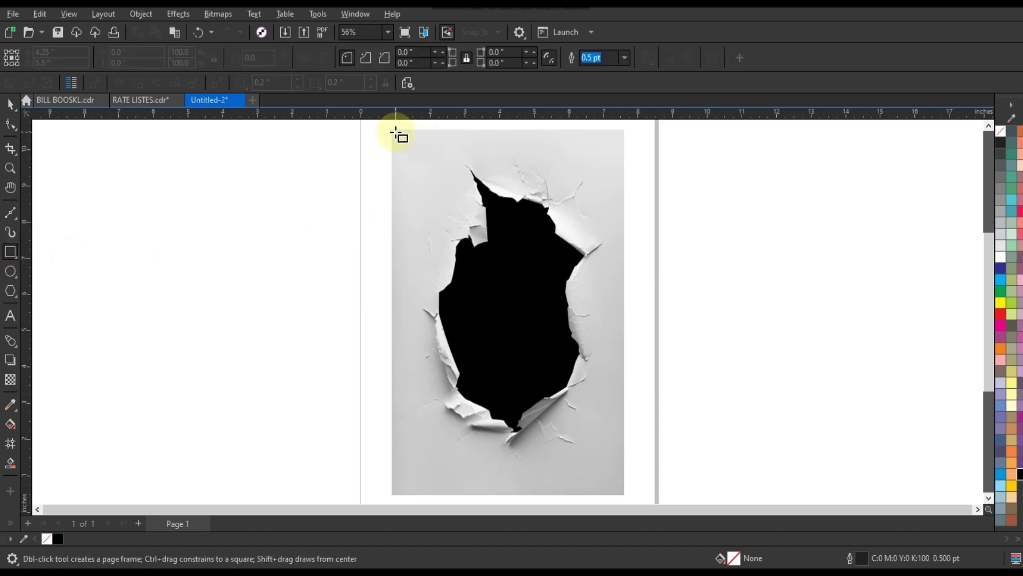
left_click_drag(394, 133, 618, 489)
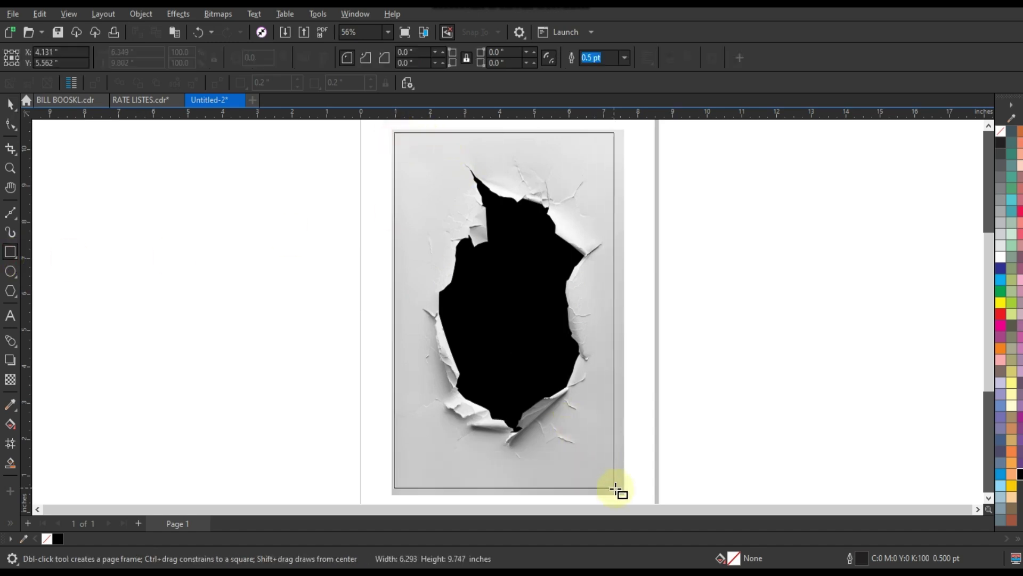
left_click_drag(618, 489, 621, 491)
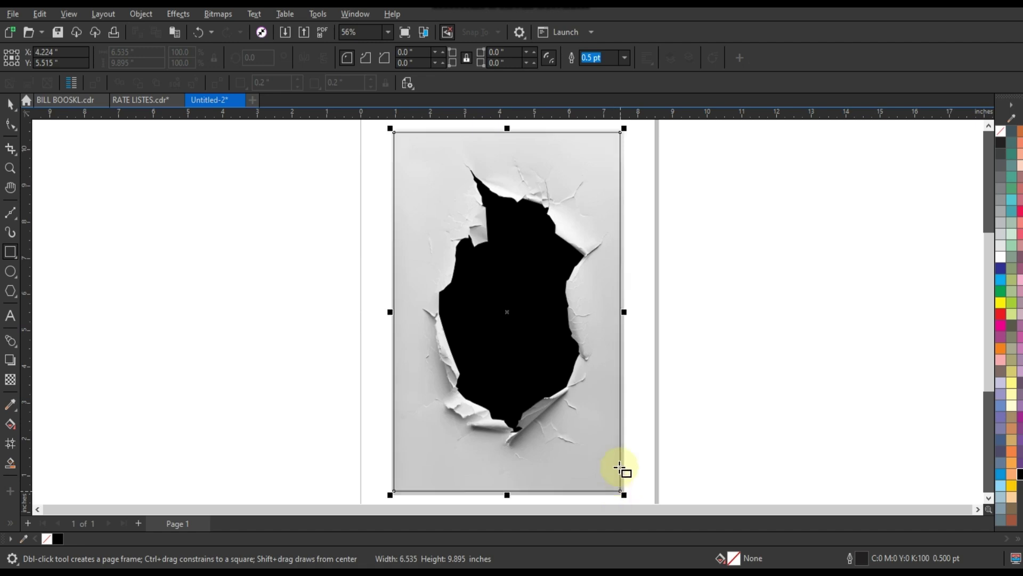
key("space")
left_click(707, 297)
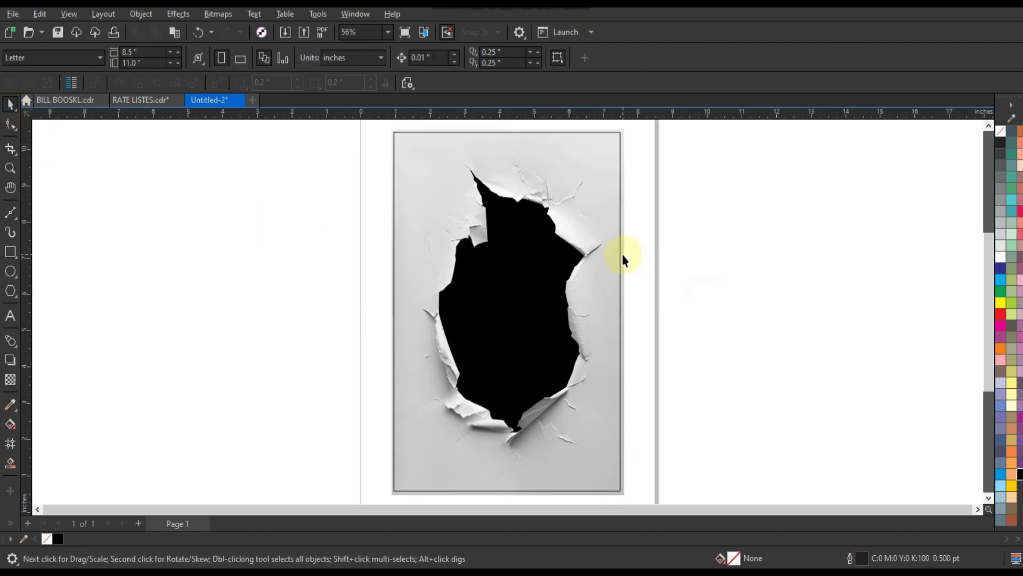
left_click(623, 255)
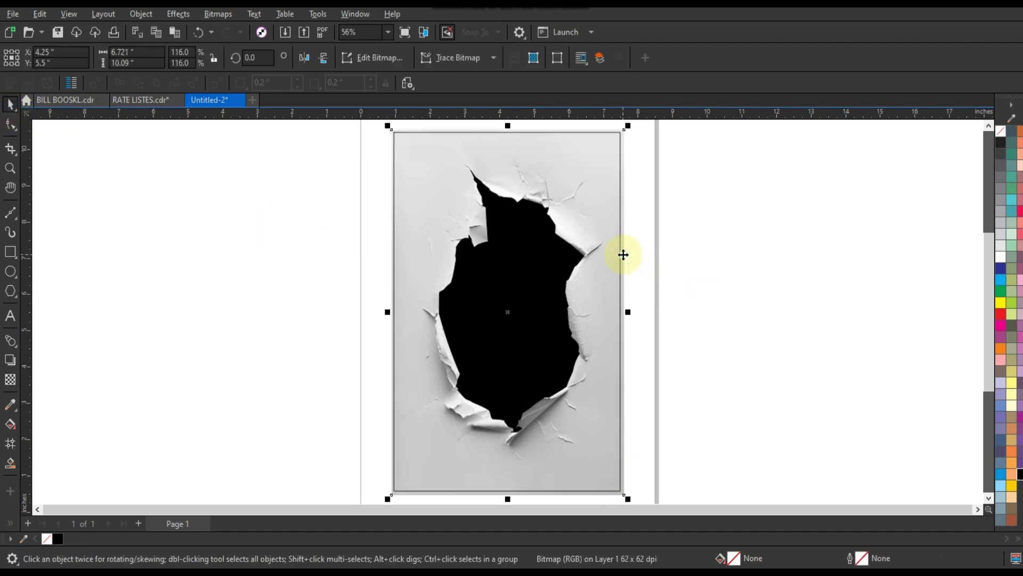
- PowerClip the paper image inside the rectangle
right_click(623, 254)
left_click(676, 367)
left_click(604, 152)
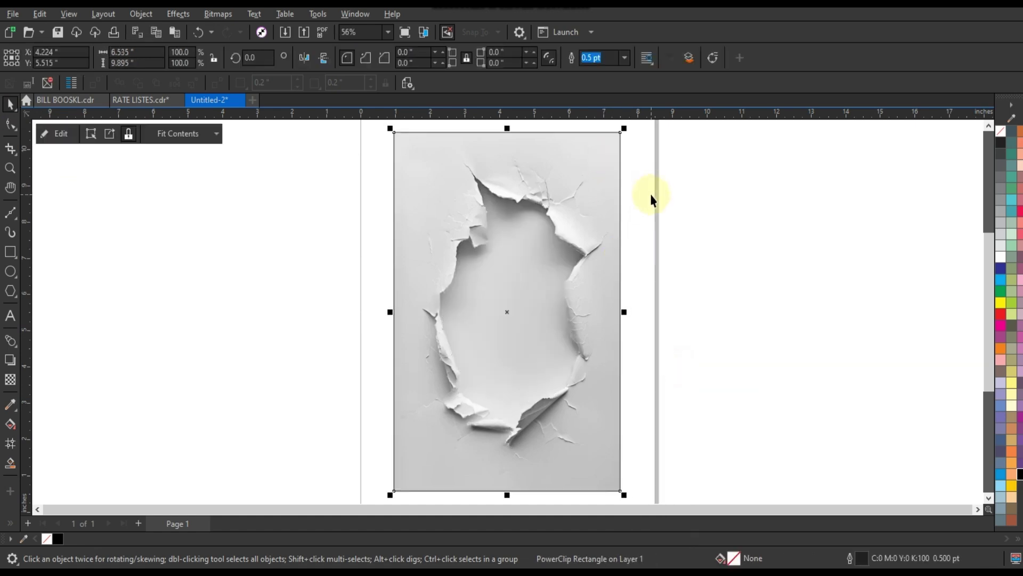
- Cut the black hole shape out of the clipped paper and reselect the result
left_click(653, 200)
left_click(532, 248)
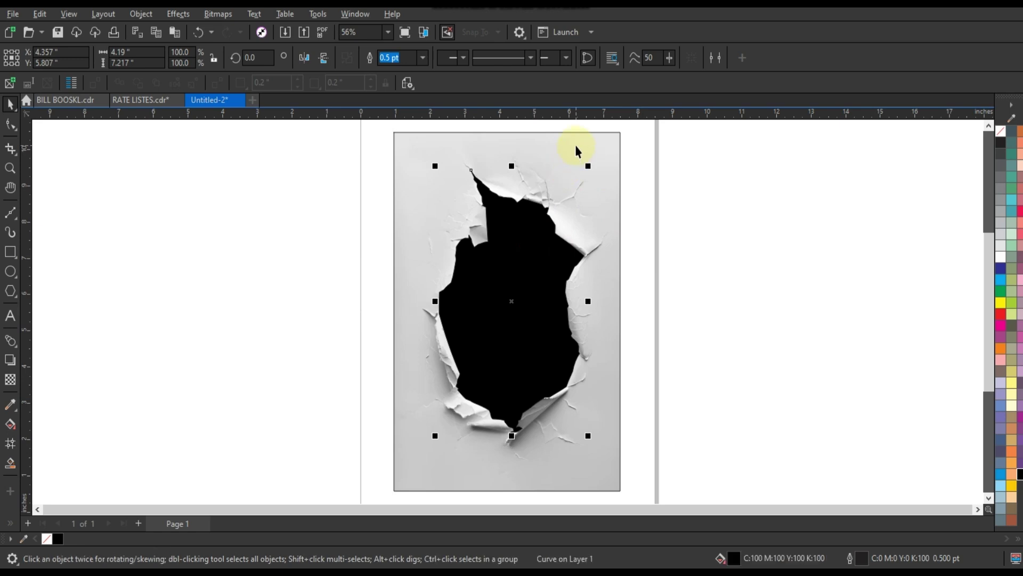
left_click(576, 146, "shift")
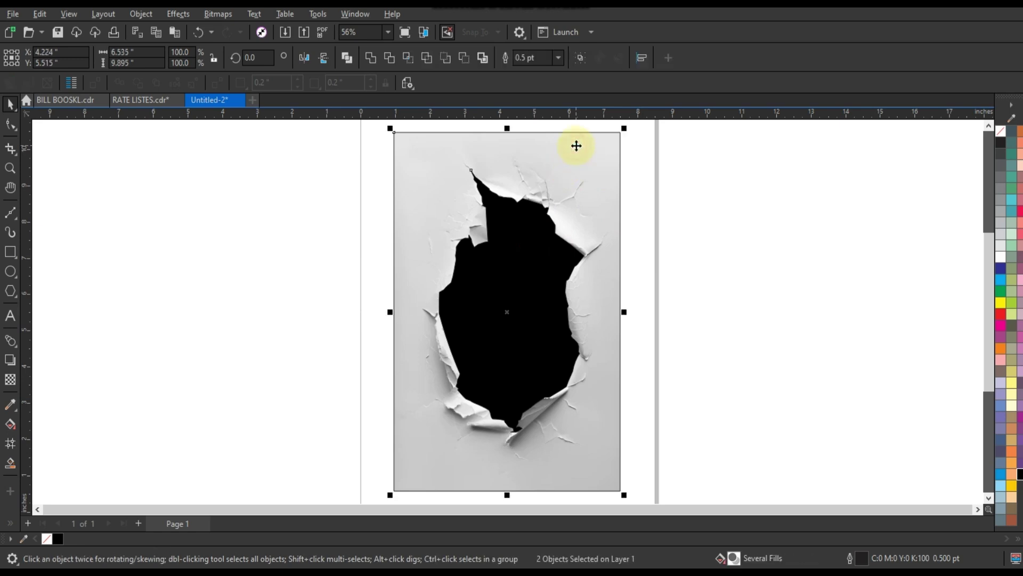
left_click(345, 58)
left_click(337, 168)
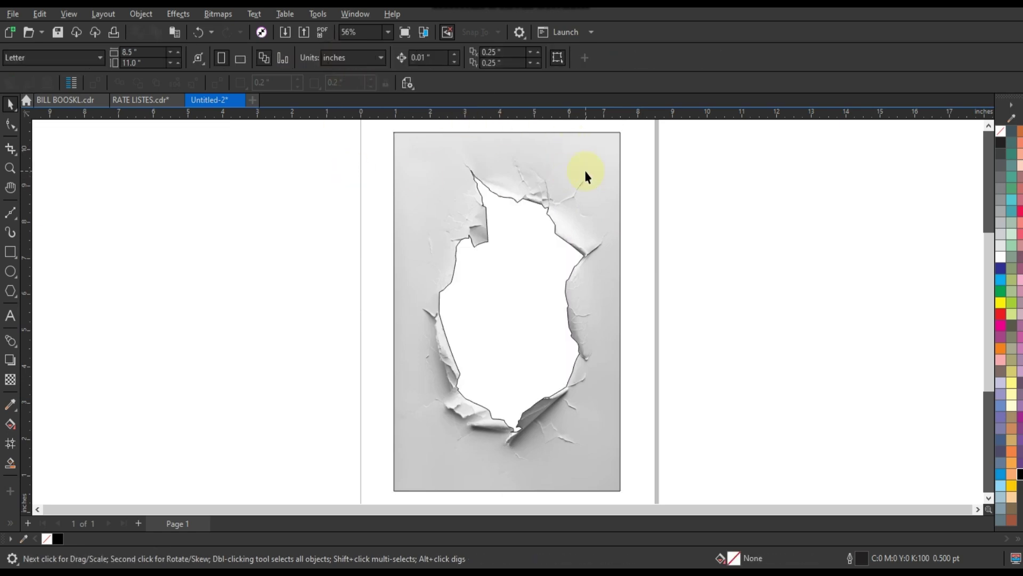
left_click(586, 171)
right_click(1000, 133)
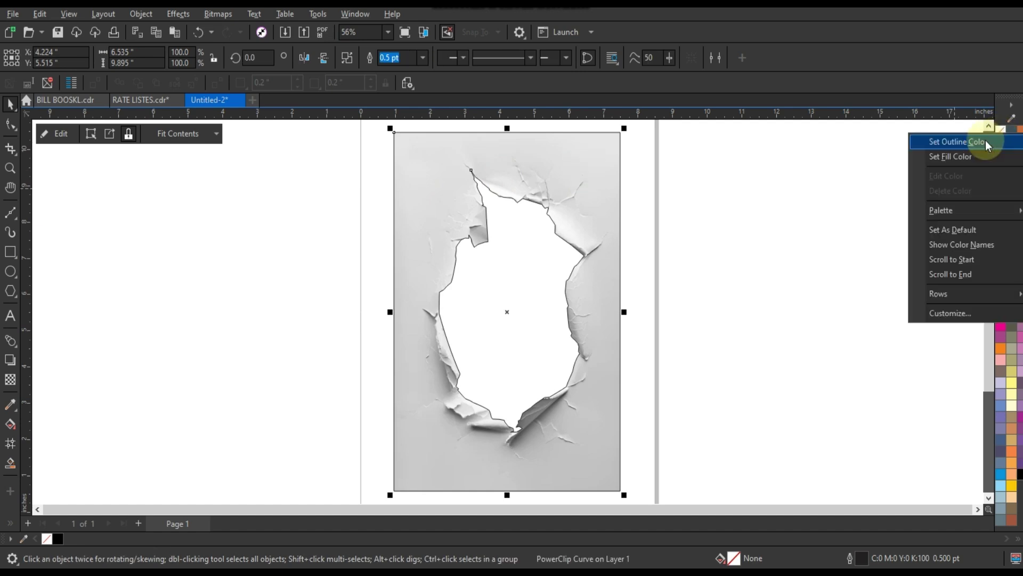
- Set the outline to None, fill the rectangle blue, and send it behind the paper
left_click(986, 141)
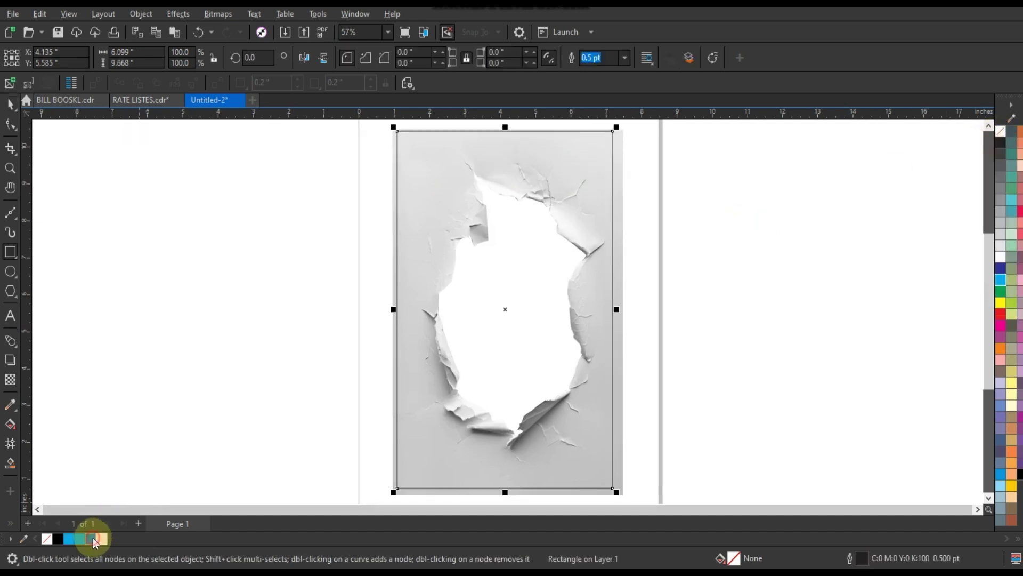
left_click(90, 539)
key("shift+Page_Down")
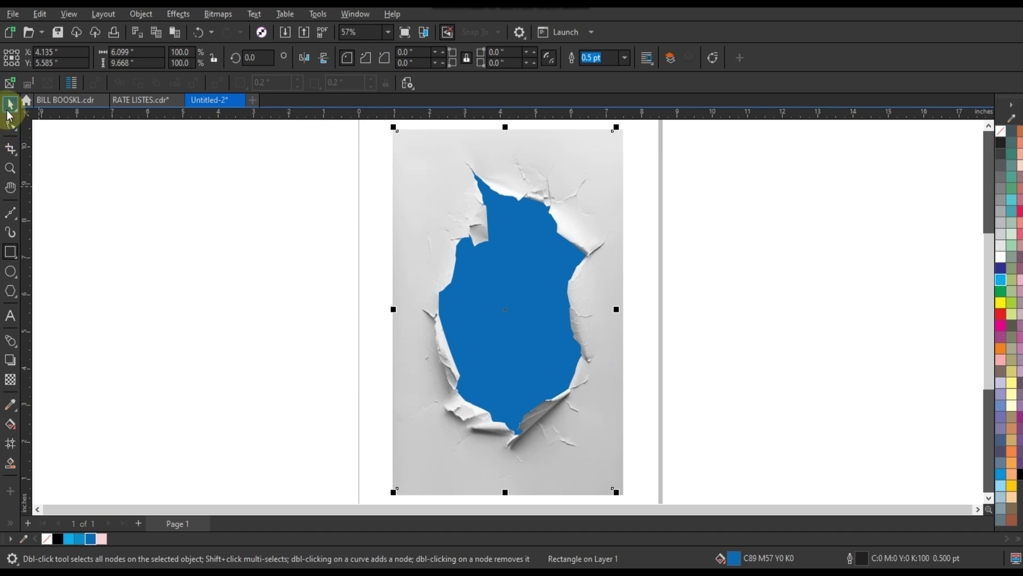
- Shrink the blue rectangle to about 94.6% inside the paper and zoom to the clipped paper
left_click(9, 113)
key("ctrl+a")
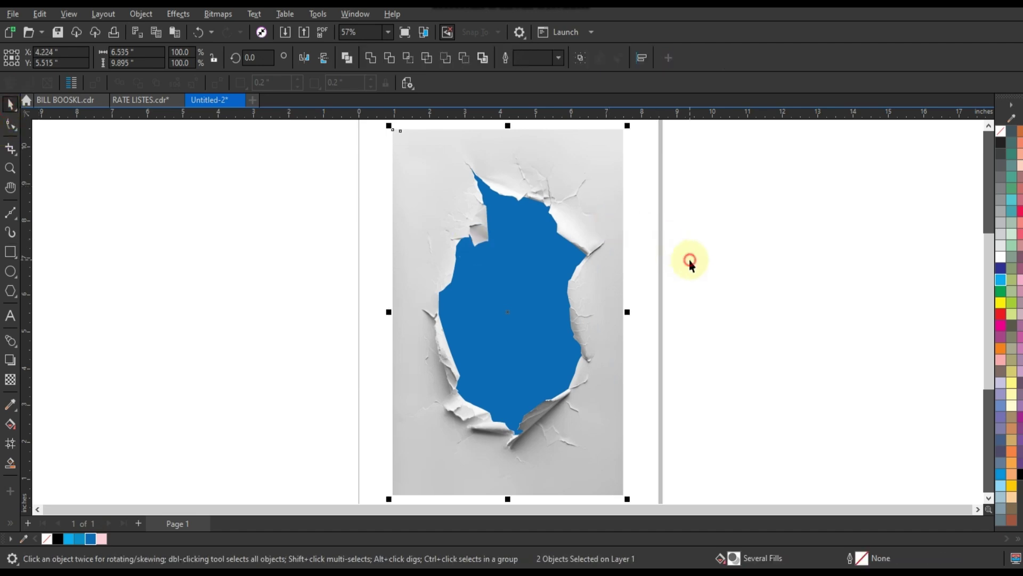
left_click(533, 300)
scroll(600, 305, "down", 1)
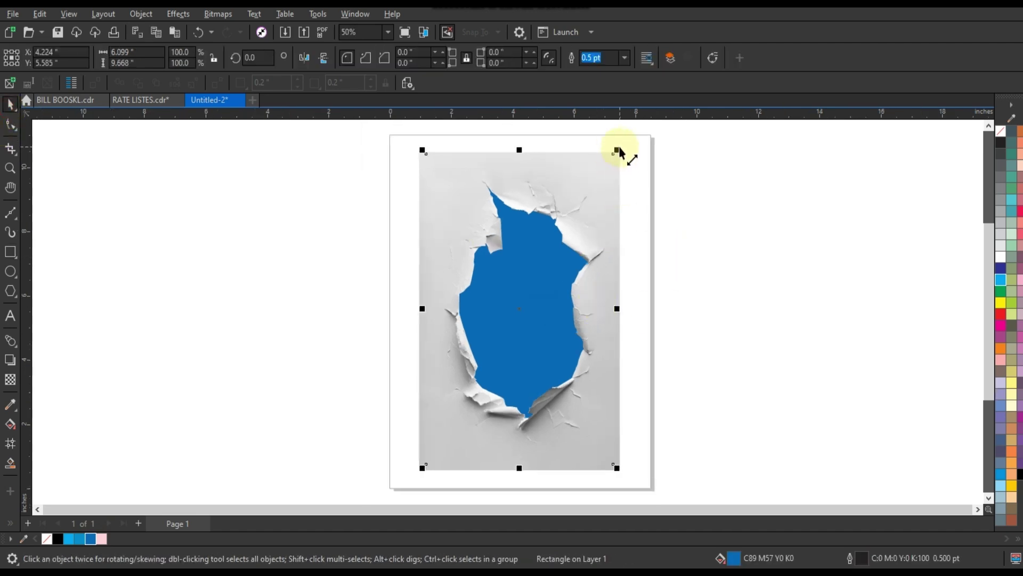
left_click_drag(618, 152, 623, 163)
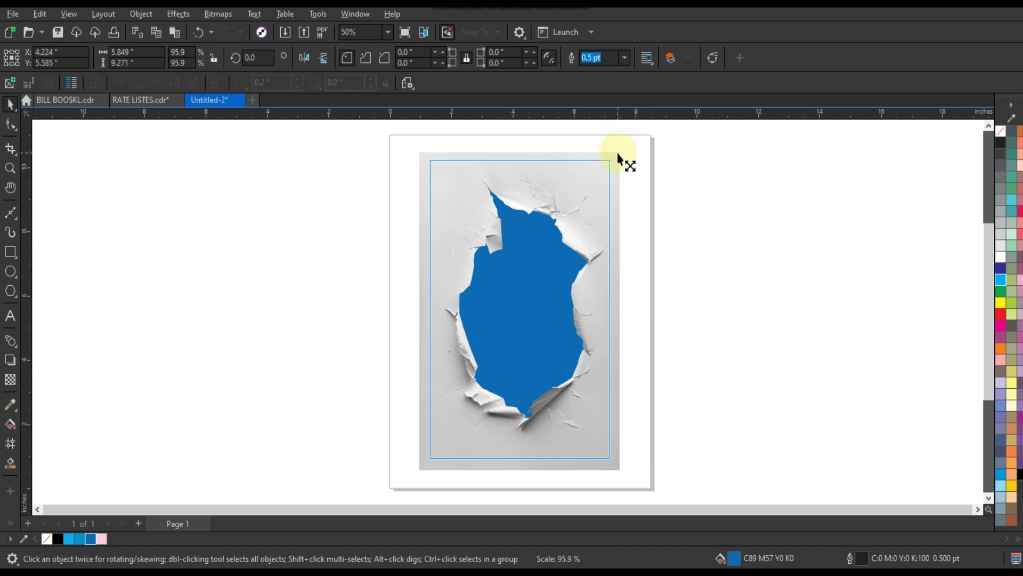
left_click(590, 215)
key("shift+F2")
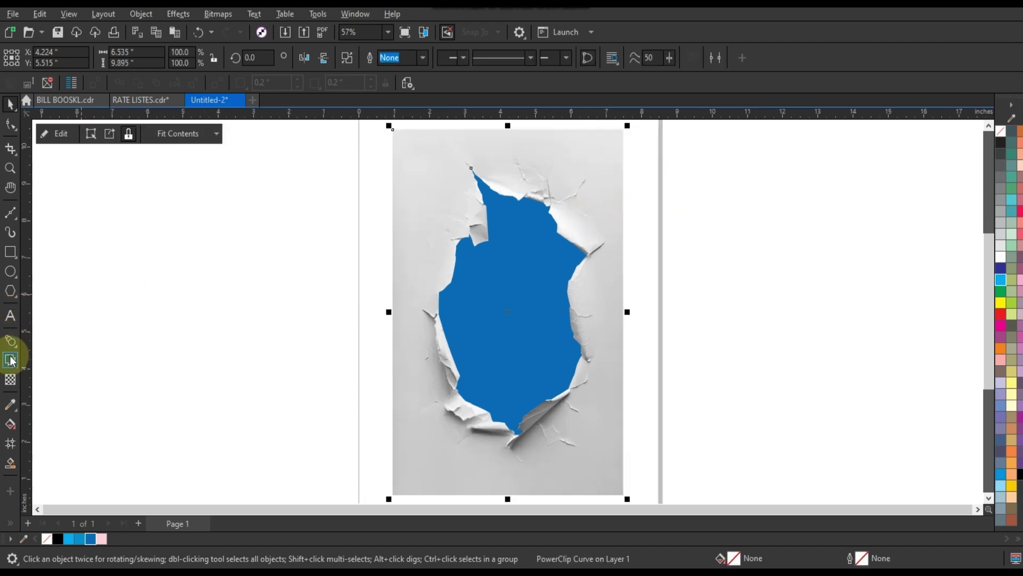
- Add a downward drop shadow to the torn paper and raise its opacity slightly
left_click(11, 361)
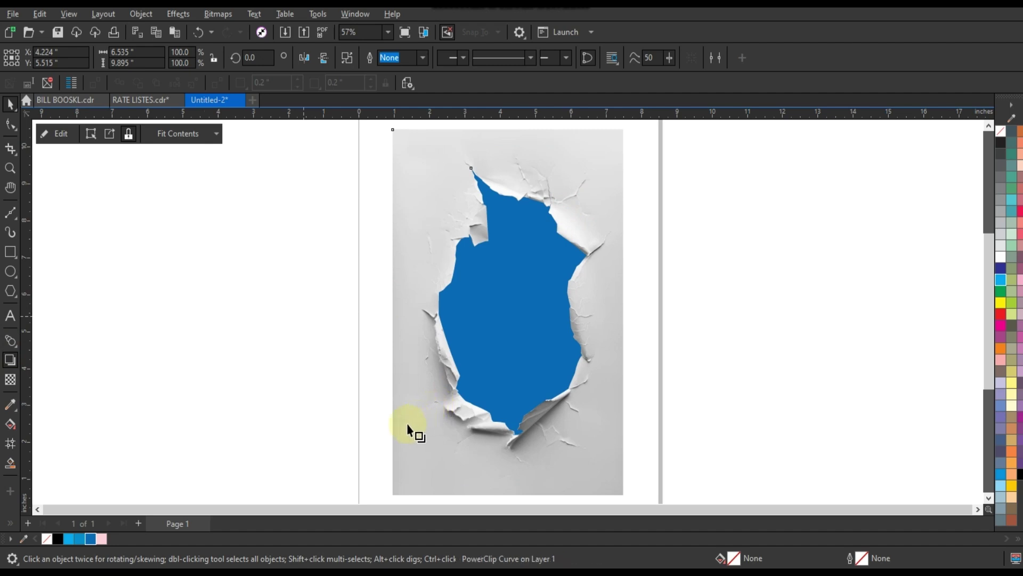
left_click_drag(408, 429, 495, 506)
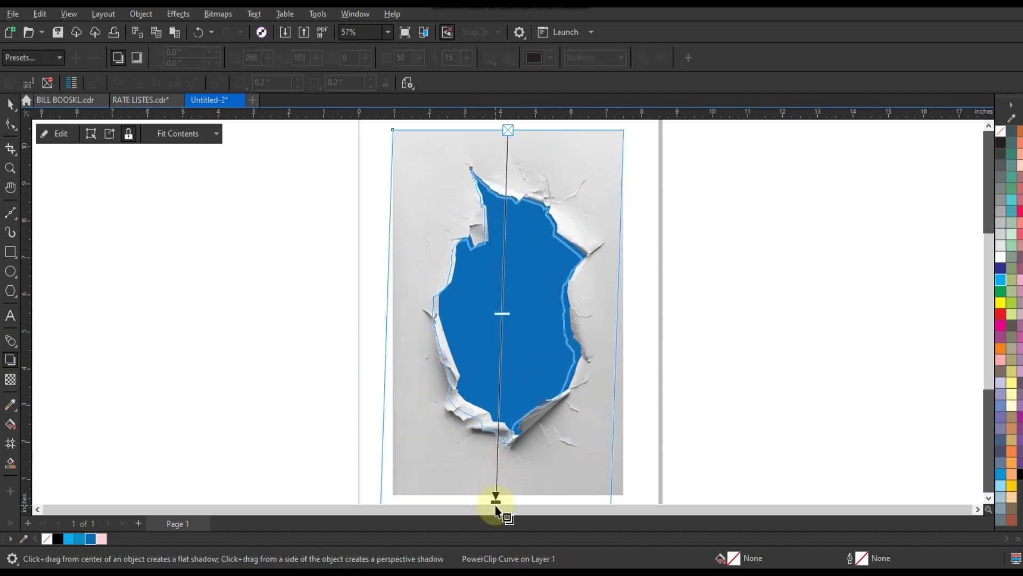
left_click(527, 356)
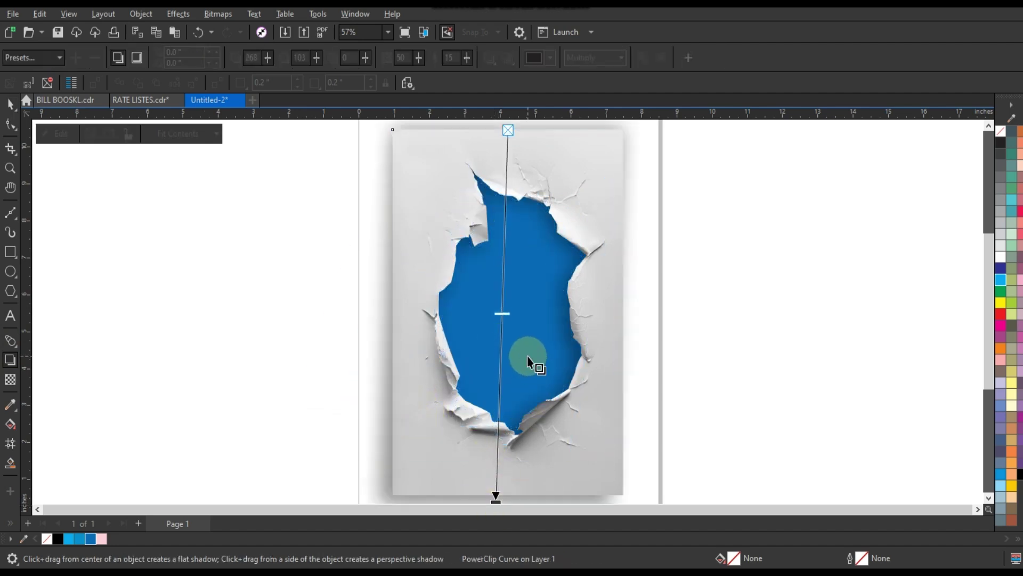
left_click_drag(506, 312, 503, 369)
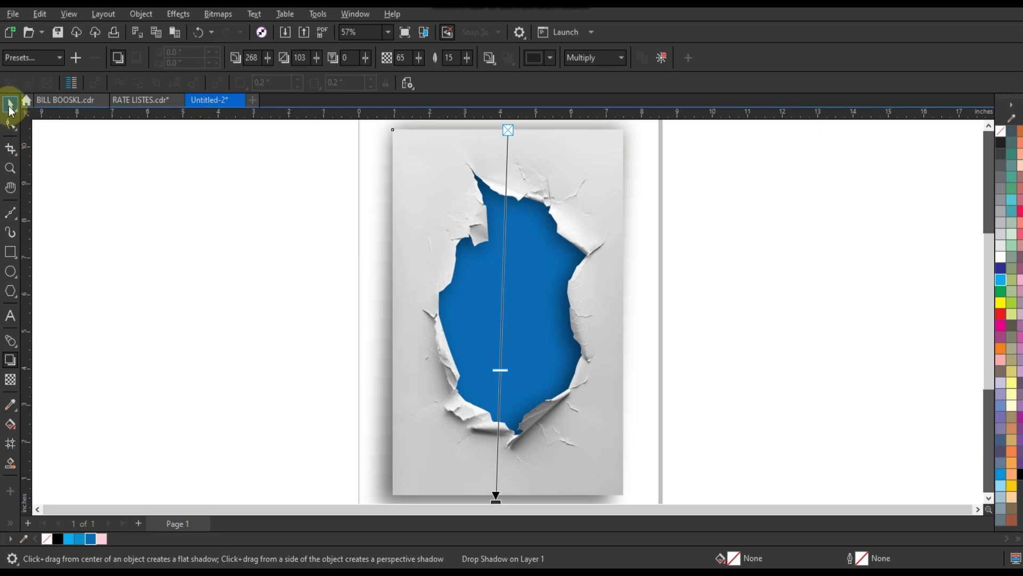
- Break the drop shadow apart from the paper via Object > Break Drop Shadow Apart
left_click(10, 104)
left_click(141, 14)
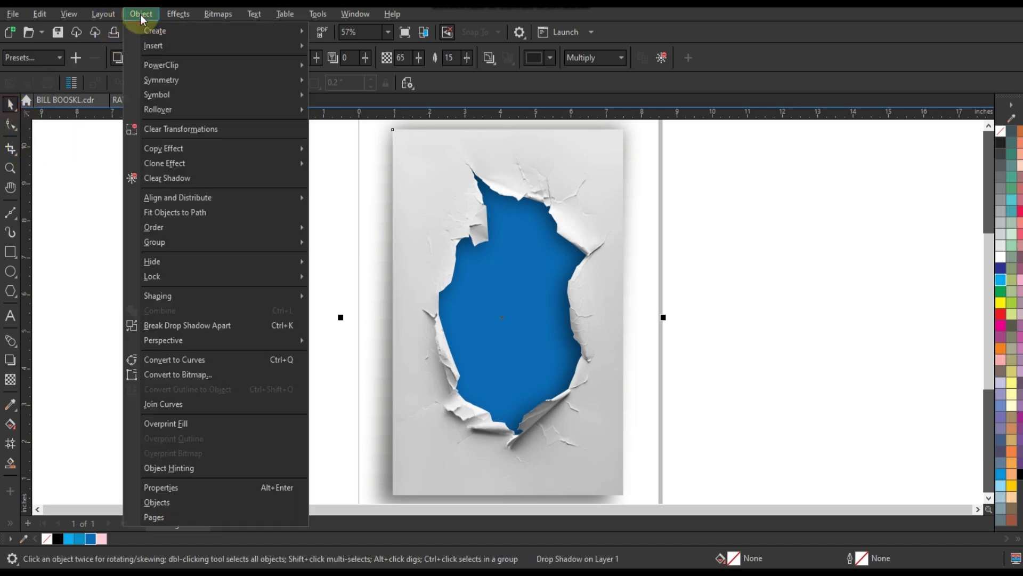
left_click(159, 333)
left_click(379, 416)
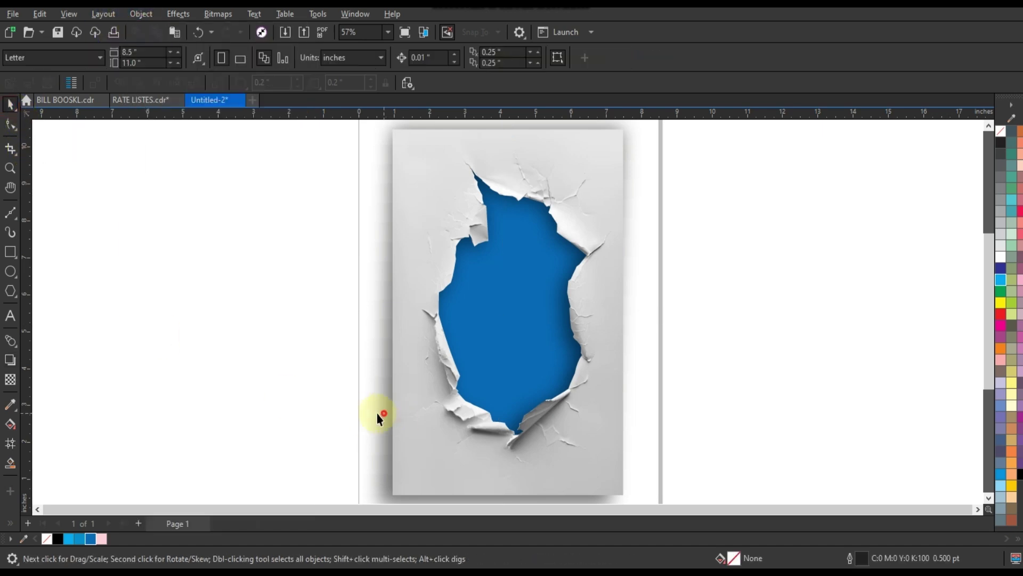
left_click_drag(379, 415, 351, 416)
key("ctrl+z")
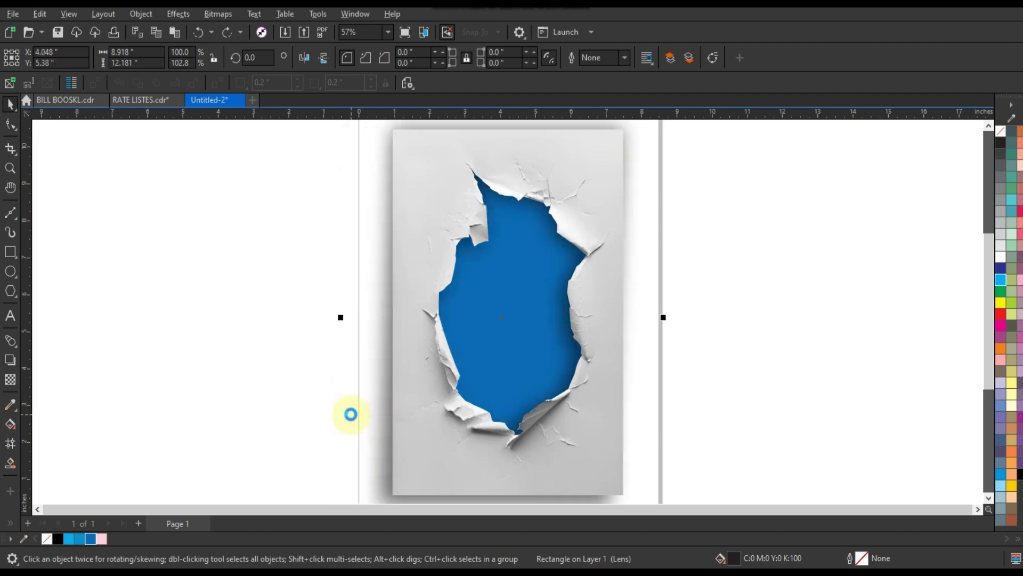
- Use Object > PowerClip > Place Inside Frame on the rectangle and paste the jumping man photo
left_click(140, 13)
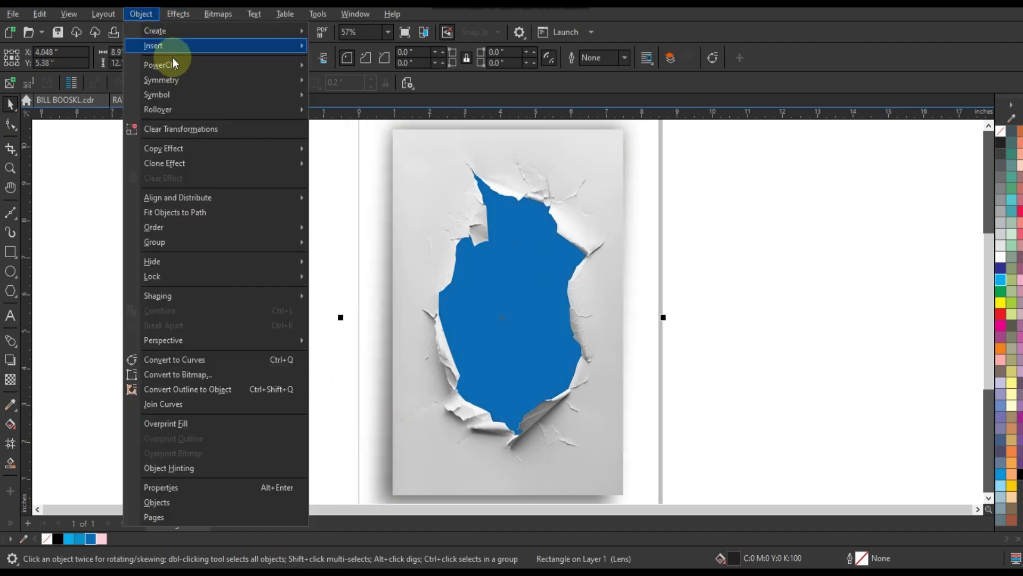
left_click(350, 65)
left_click(509, 320)
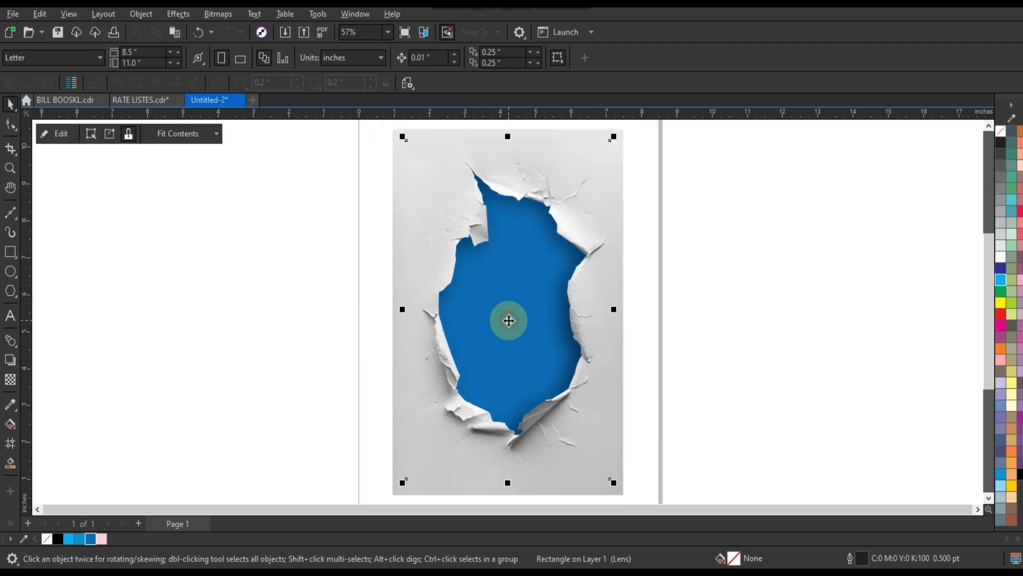
key("ctrl+z")
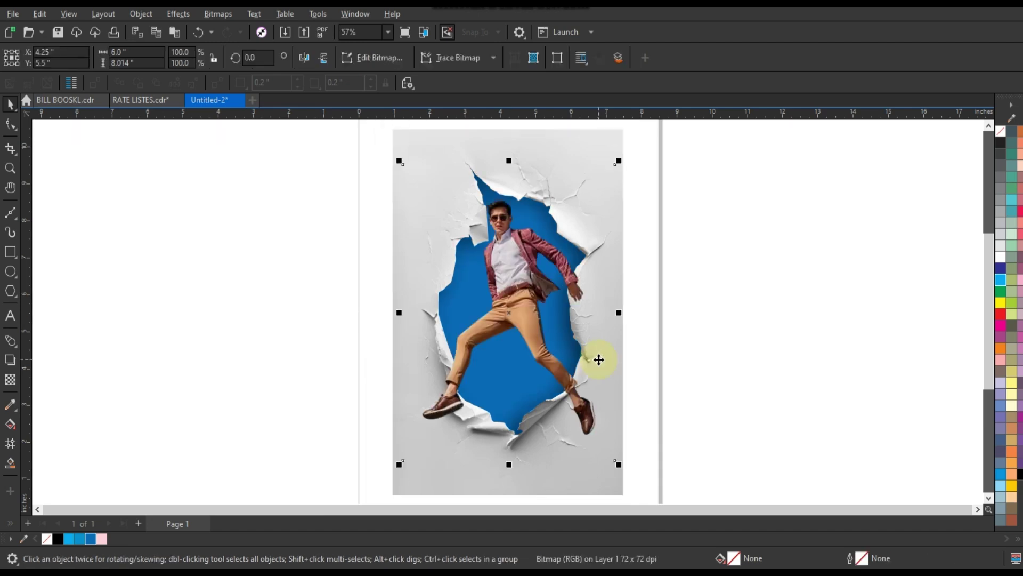
- Scale the jumping-man photo to about 118% and nudge it into place over the hole
left_click_drag(513, 327, 512, 334)
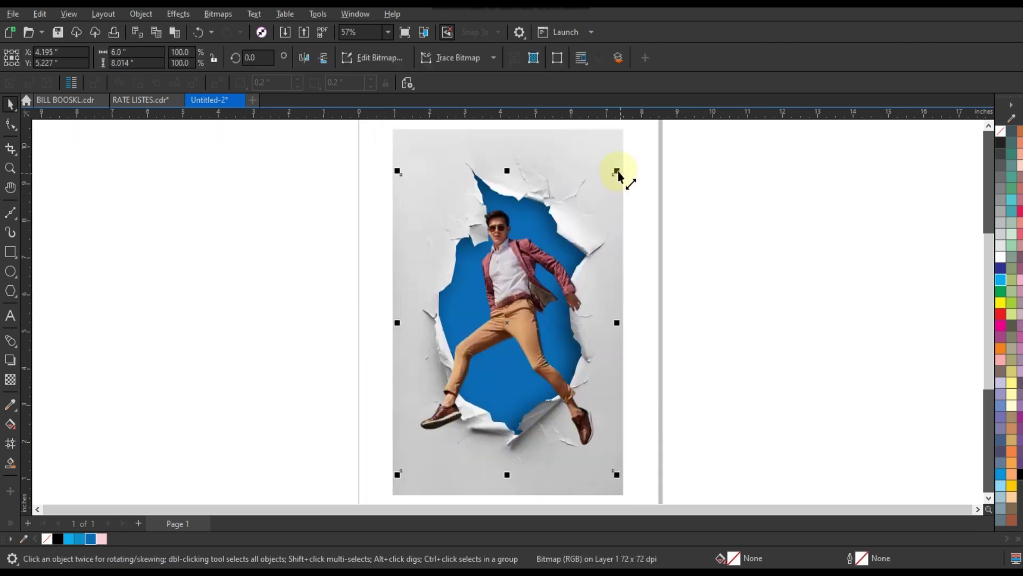
left_click_drag(617, 171, 633, 149)
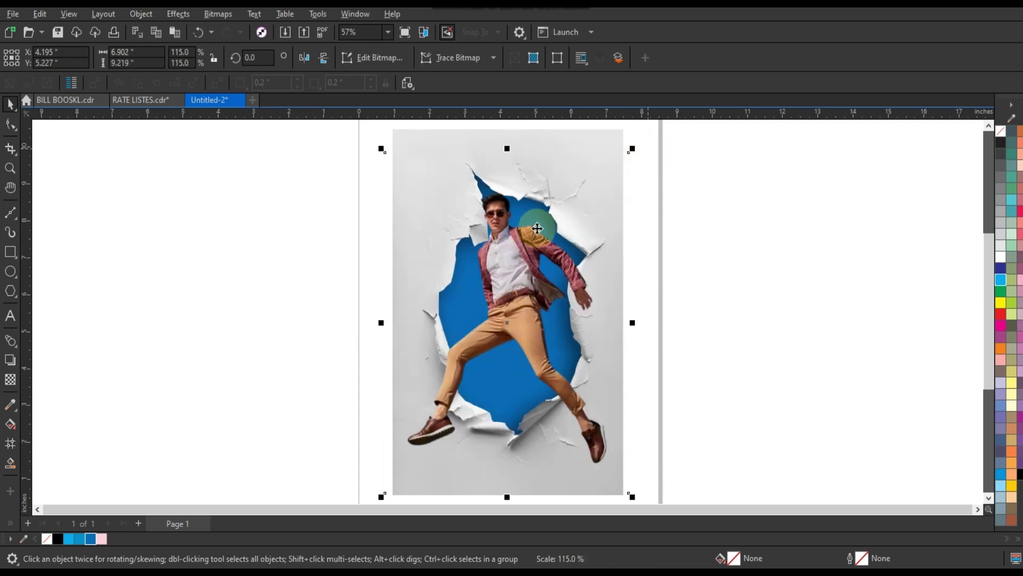
left_click_drag(537, 228, 534, 221)
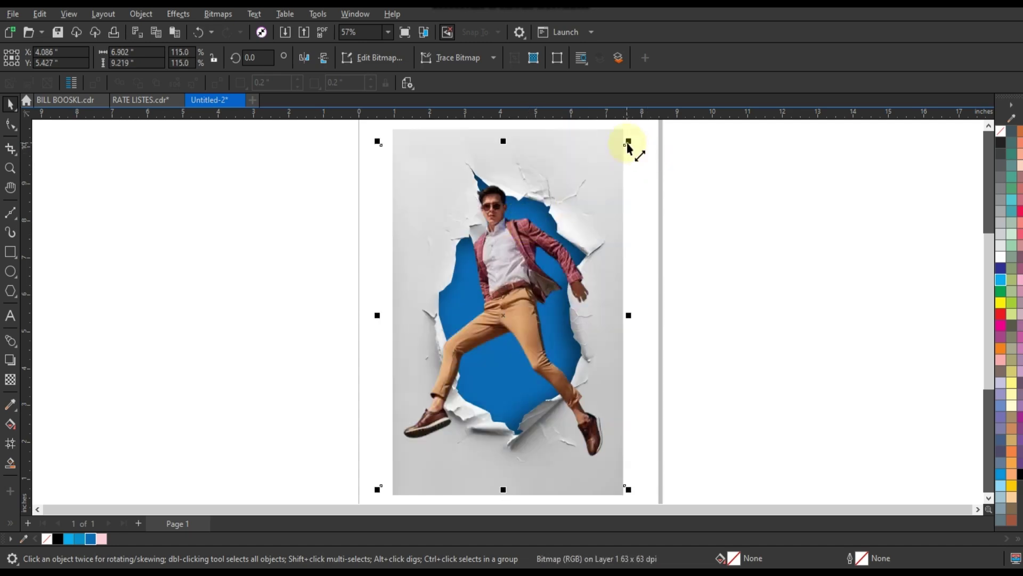
left_click_drag(629, 141, 634, 142)
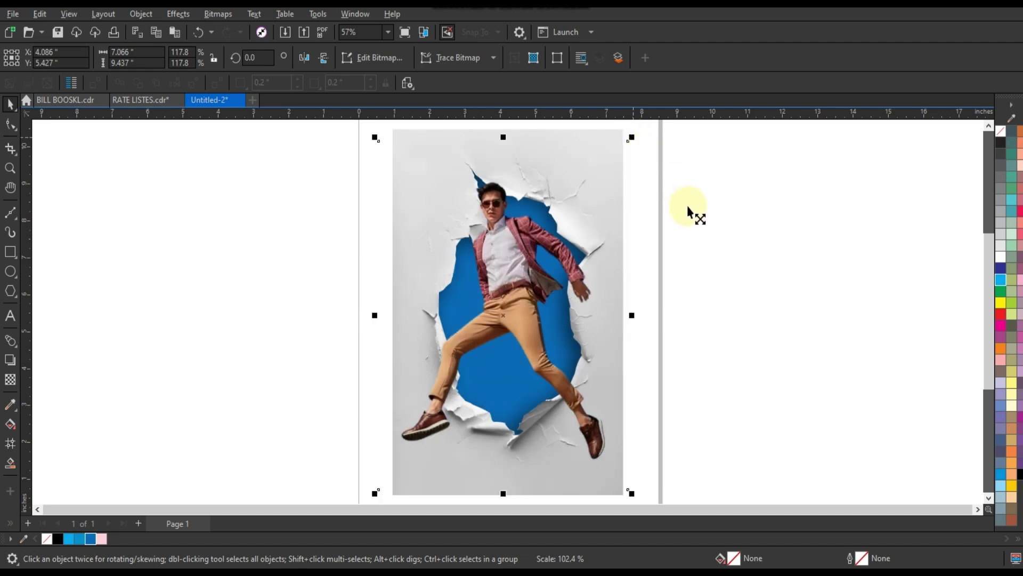
left_click(688, 211)
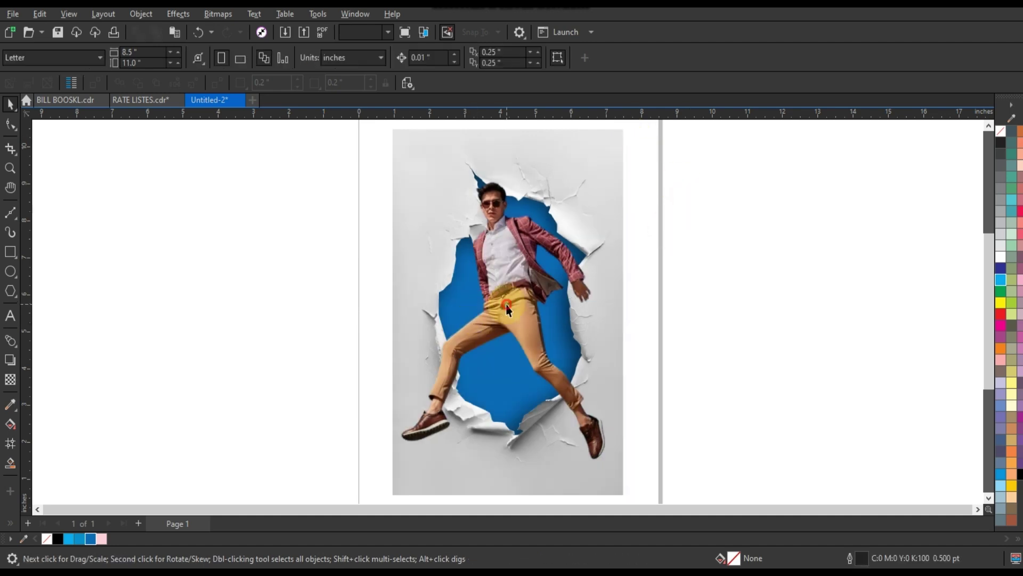
- Pull the photo outline's left and right edges inward with the Shape tool
left_click(9, 126)
scroll(581, 312, "down", 2)
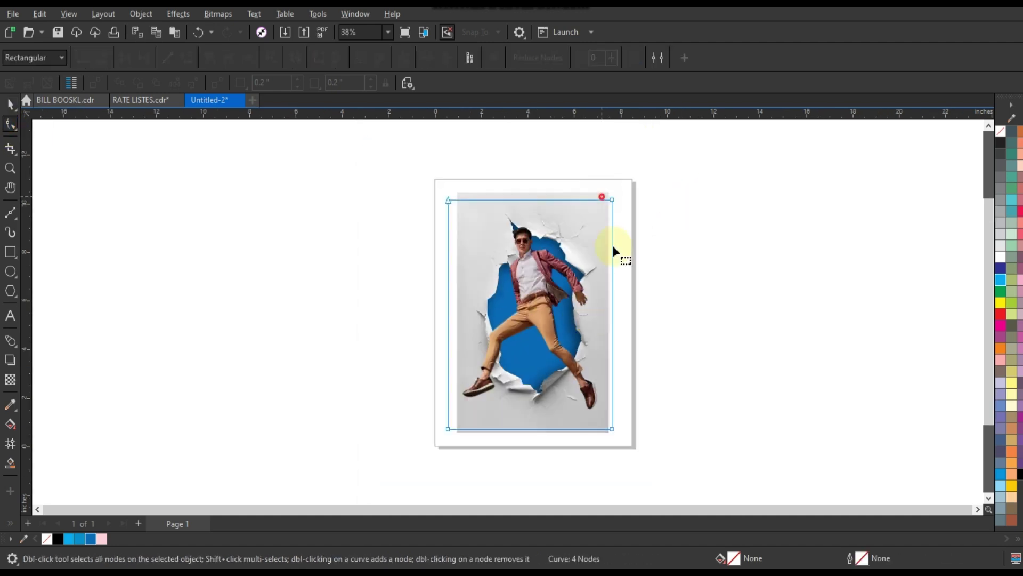
left_click_drag(612, 430, 604, 429)
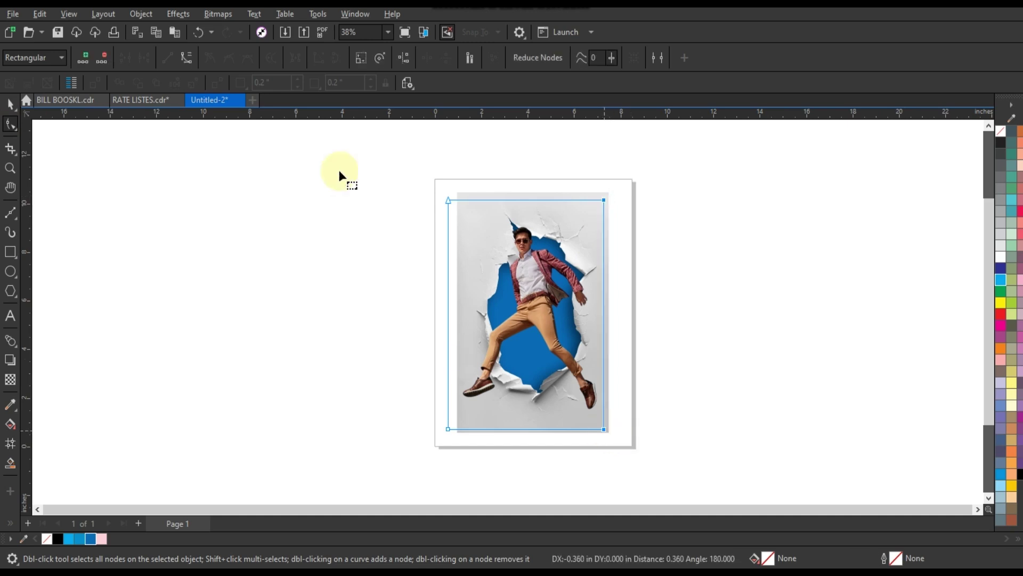
left_click_drag(449, 435, 459, 434)
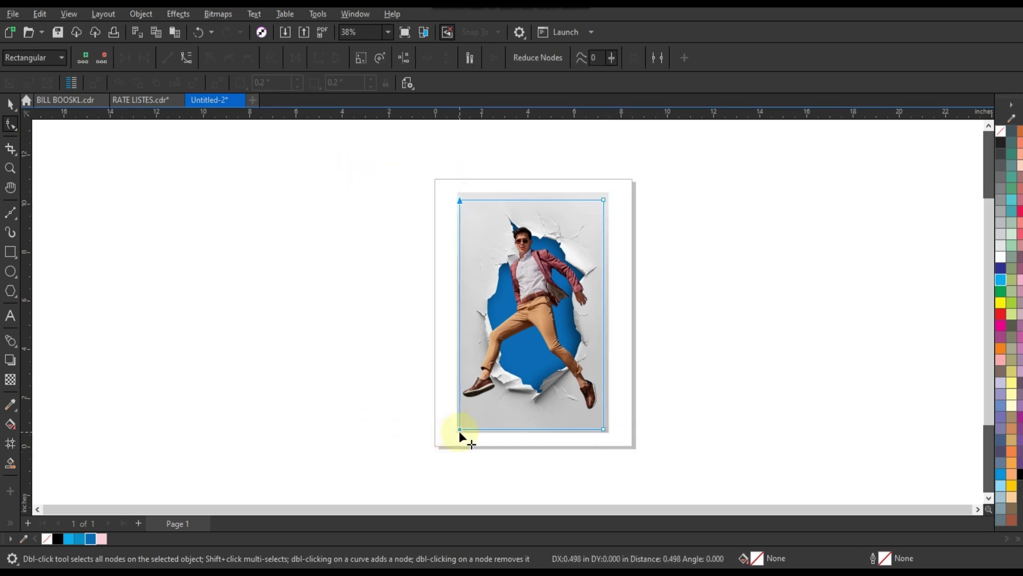
- Add nodes at the photo's lower right, then drag the outline up along the torn edge to cut off the right shoe
left_click(10, 169)
left_click_drag(531, 321, 631, 451)
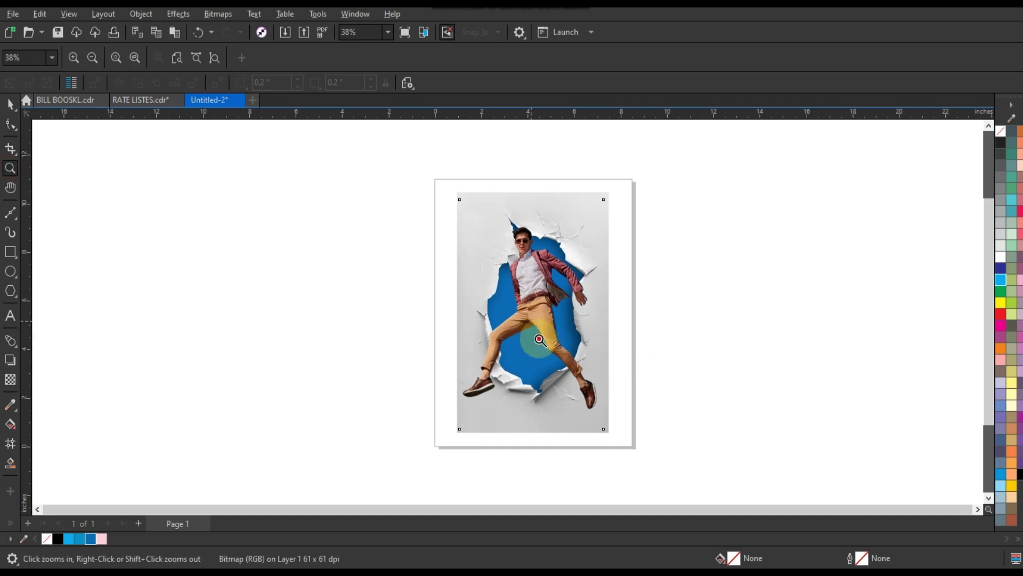
left_click(10, 124)
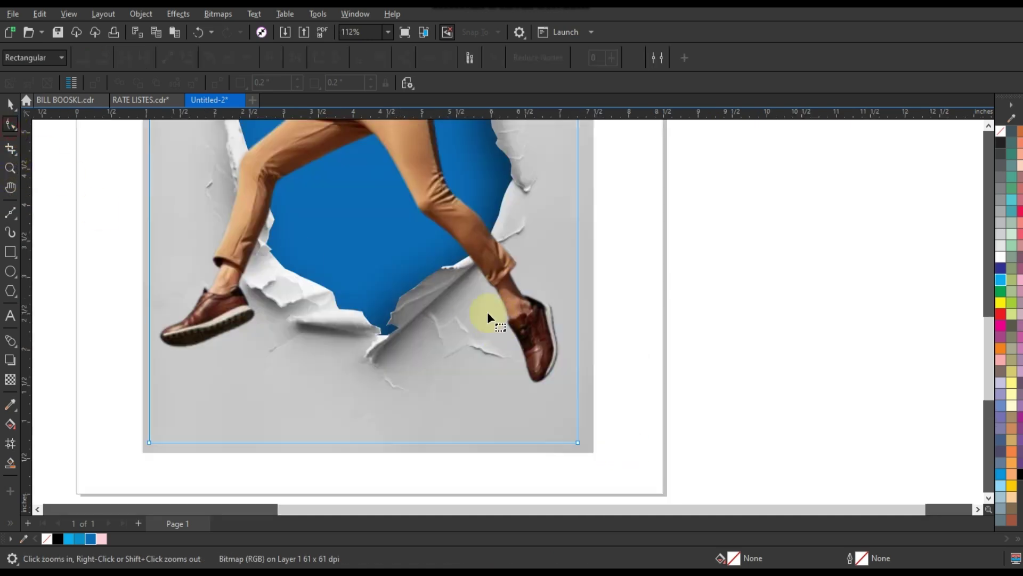
double_click(482, 442)
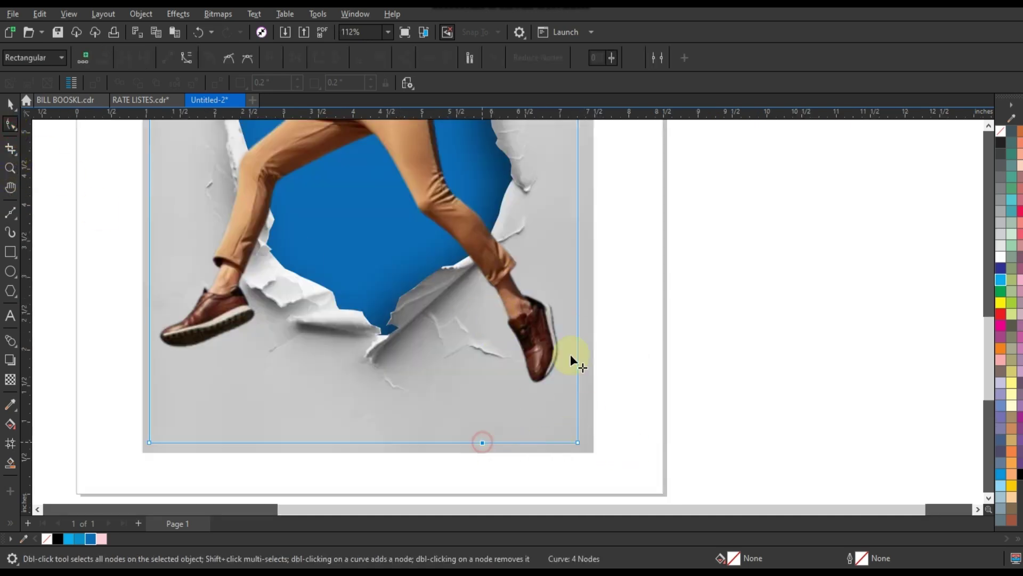
double_click(578, 269)
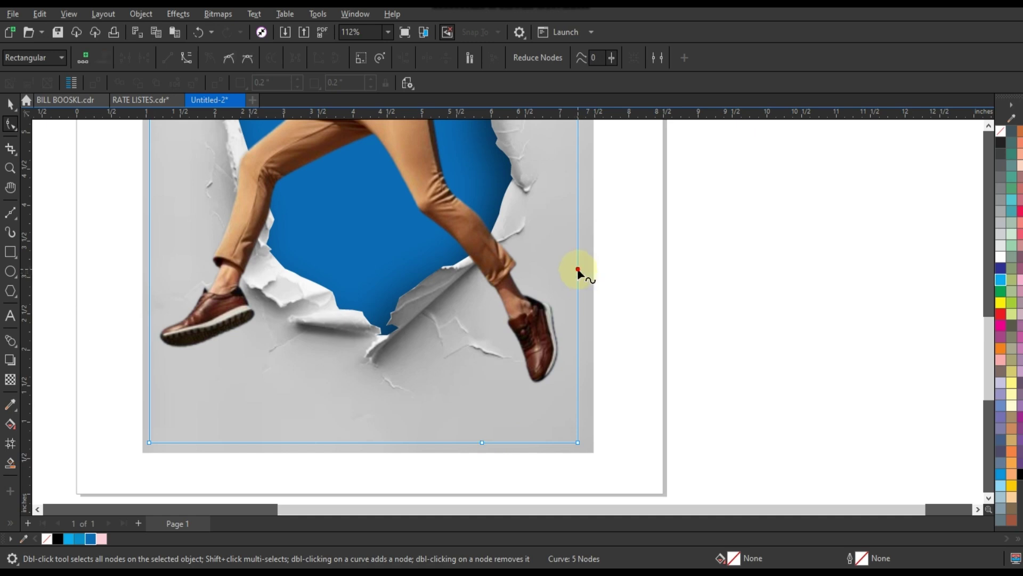
double_click(578, 442)
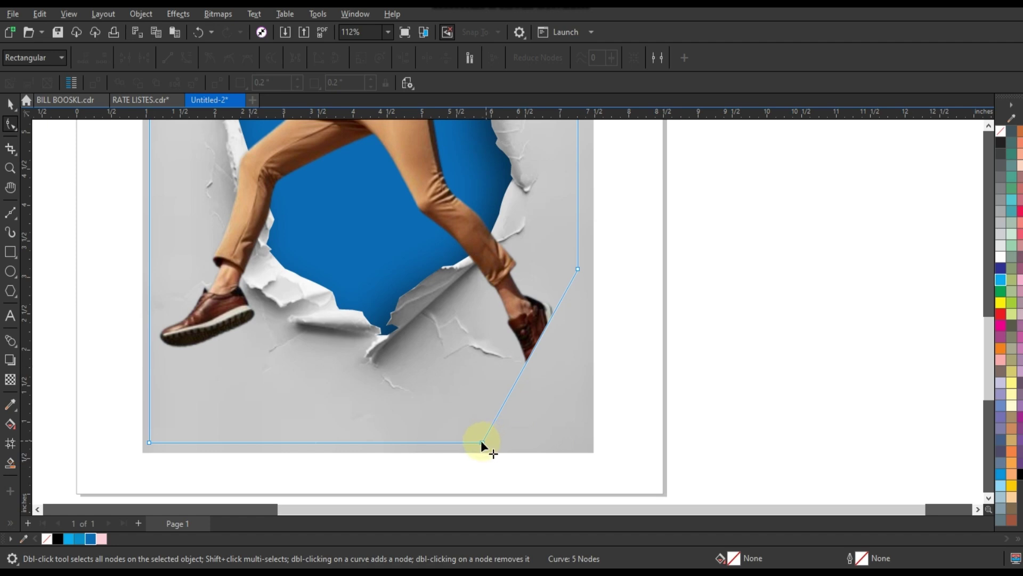
left_click(508, 394)
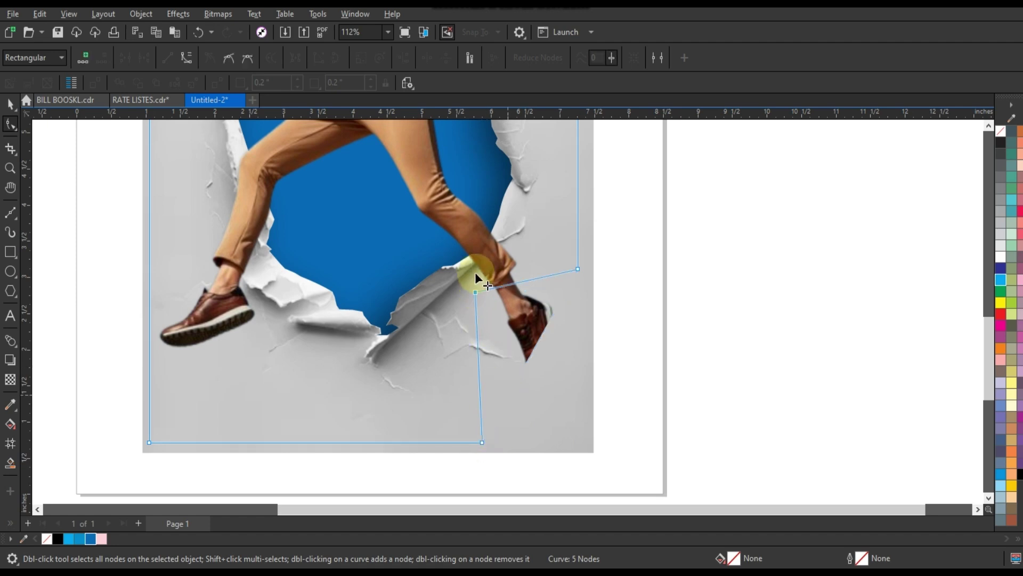
left_click_drag(475, 272, 469, 259)
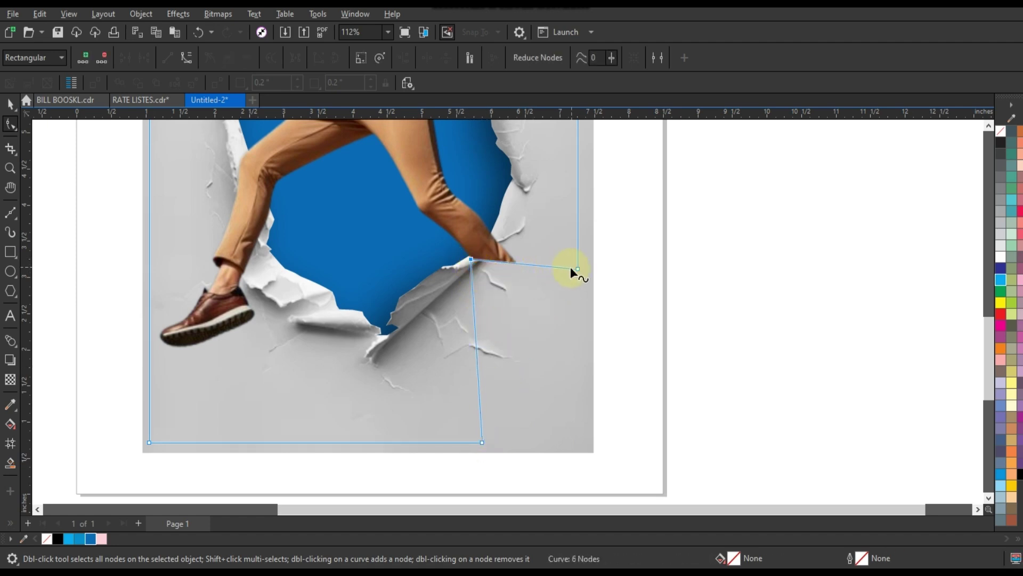
left_click_drag(569, 269, 492, 232)
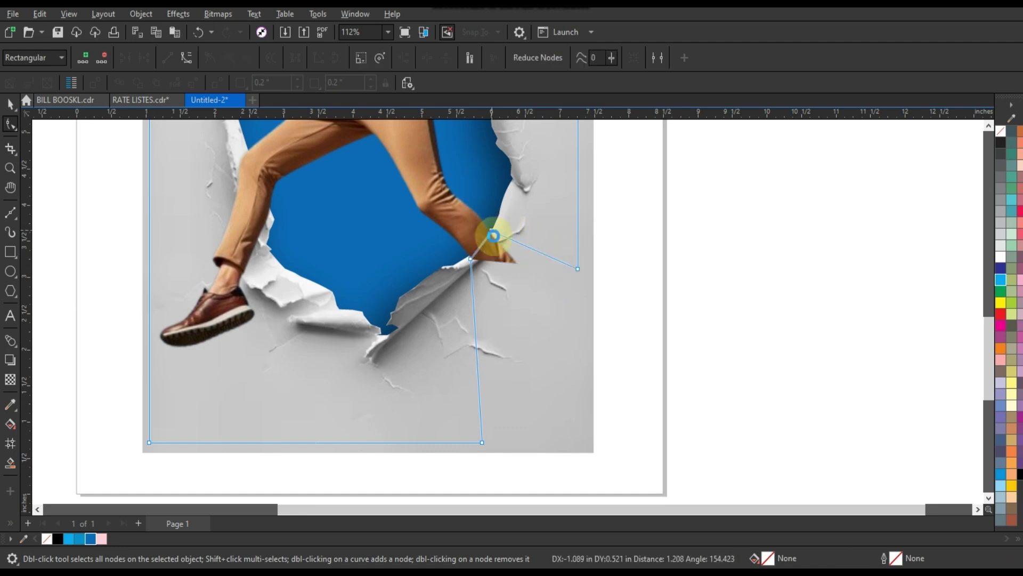
- Add nodes beside the leg and snap them onto the torn paper edge and curl
left_click(10, 167)
left_click_drag(411, 195, 587, 277)
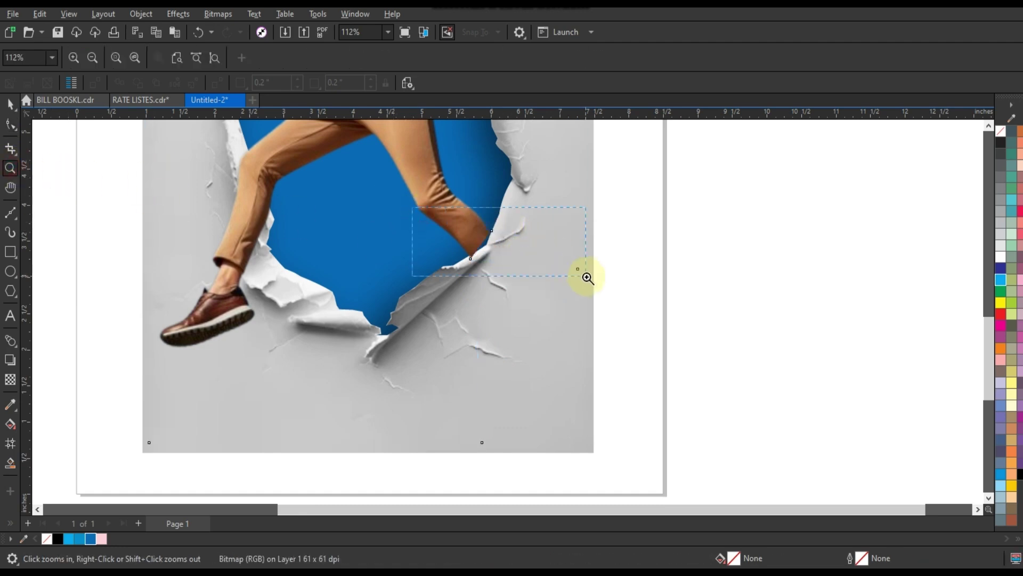
left_click(12, 127)
double_click(430, 305)
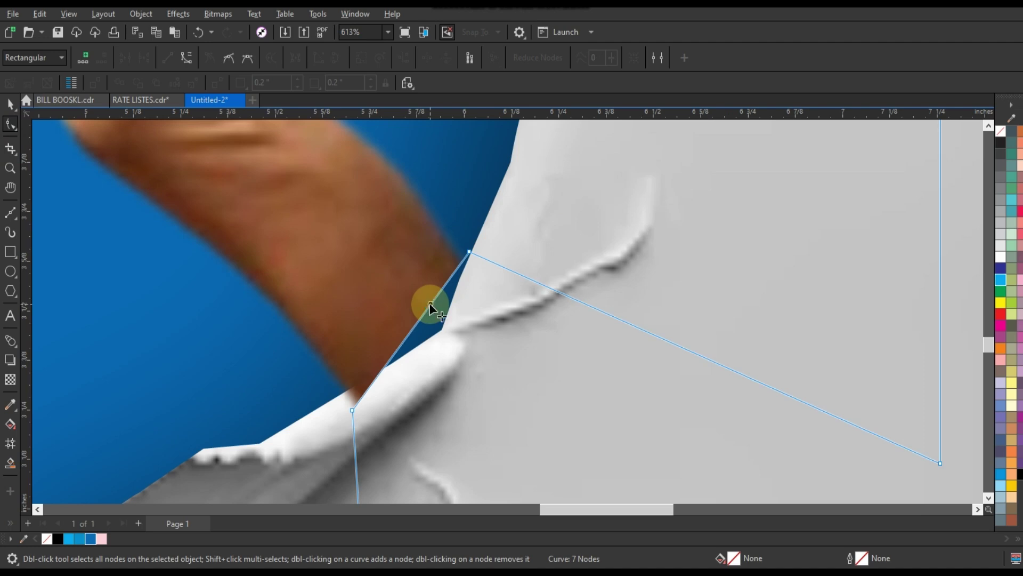
left_click_drag(431, 304, 440, 329)
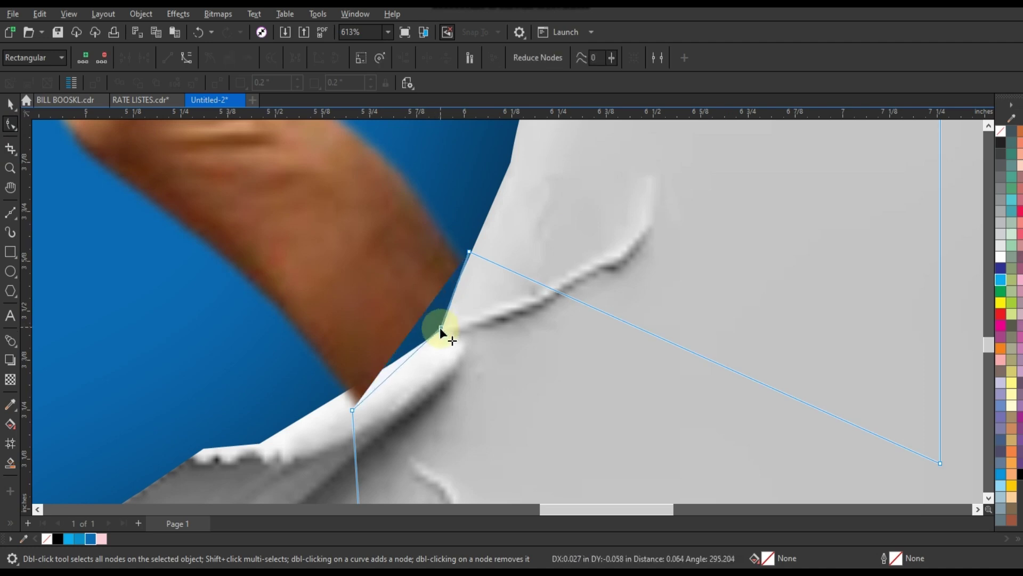
double_click(469, 251)
left_click(352, 411)
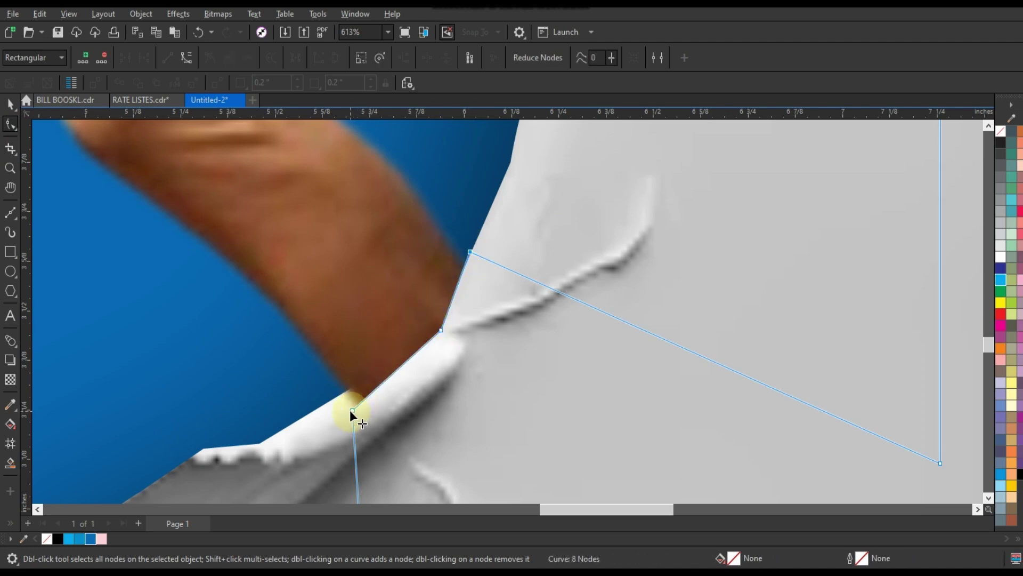
left_click_drag(346, 402, 342, 392)
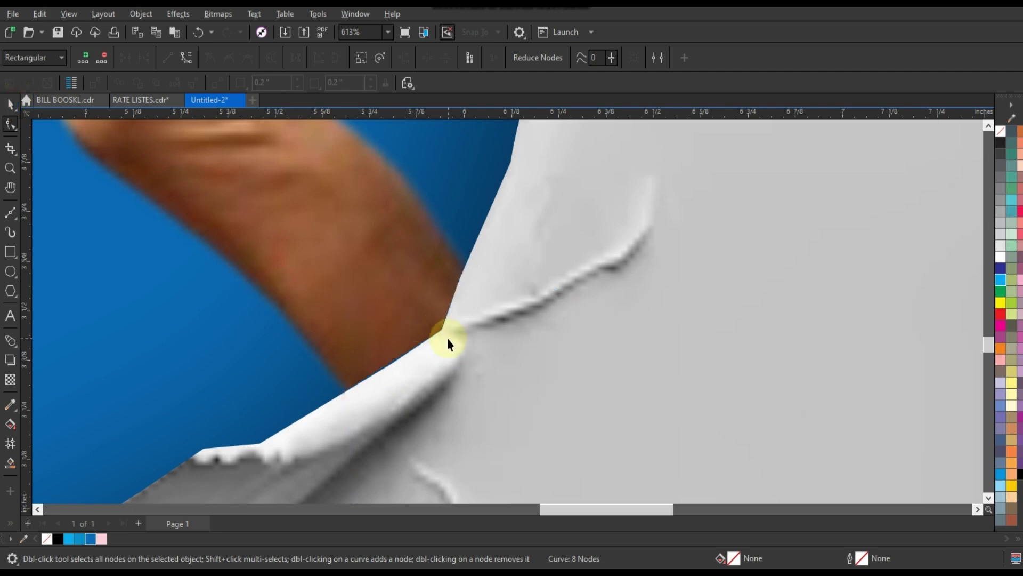
- Finish node editing and fit the view to the reshaped photo
key("space")
scroll(448, 344, "down", 2)
scroll(465, 349, "down", 2)
scroll(465, 349, "down", 2)
scroll(474, 351, "down", 2)
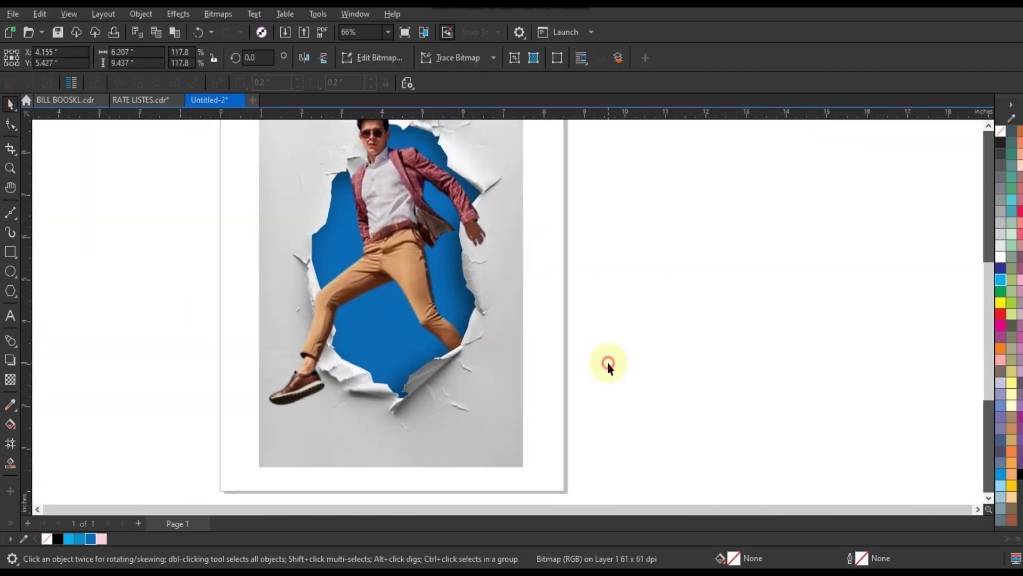
left_click(608, 365)
scroll(607, 383, "down", 2)
key("ctrl+a")
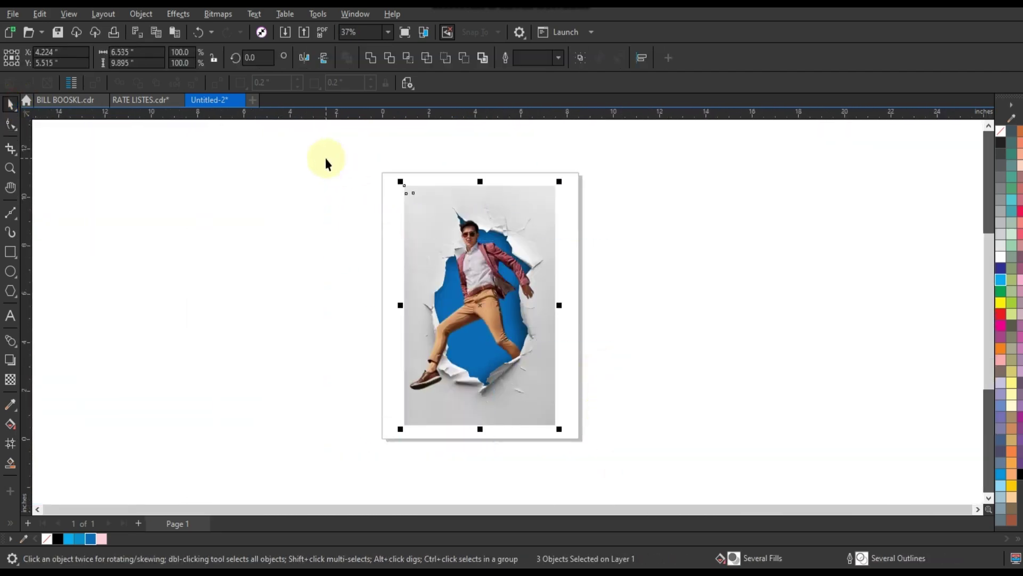
key("shift+F2")
left_click(251, 192)
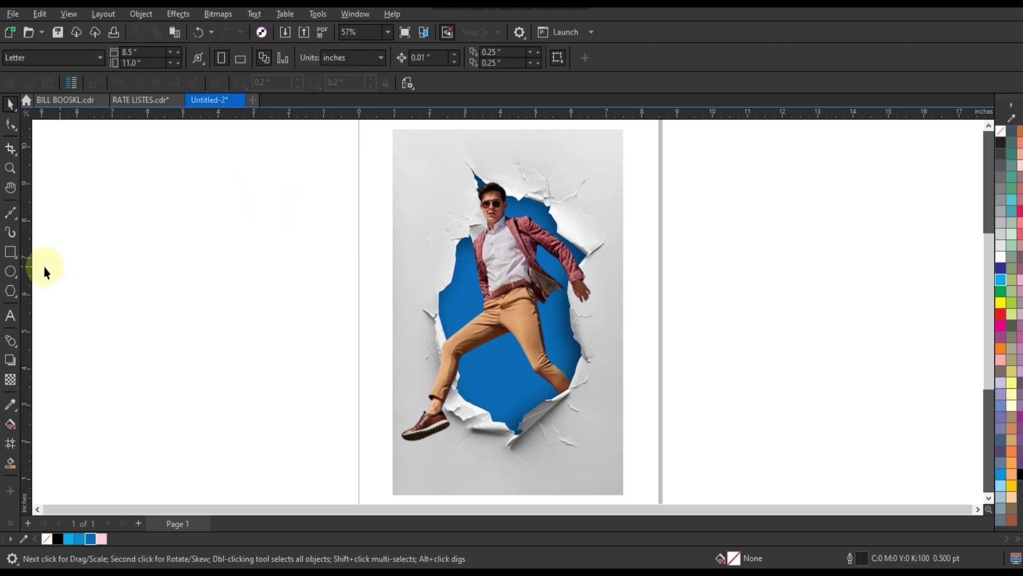
left_click(10, 315)
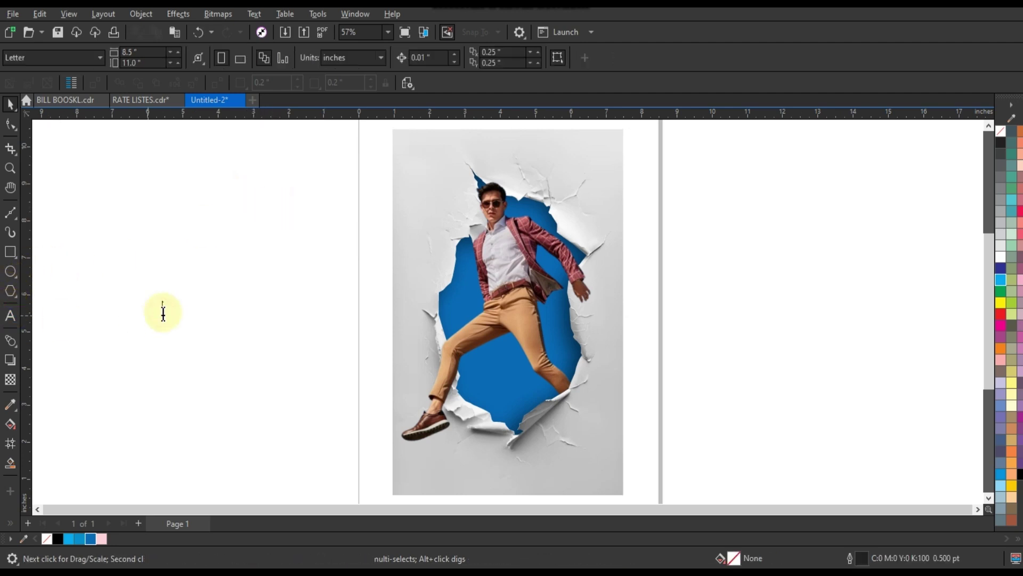
- Create the STAND UP text left of the page in the Bahnschrift font
left_click(163, 312)
type("STAND UP")
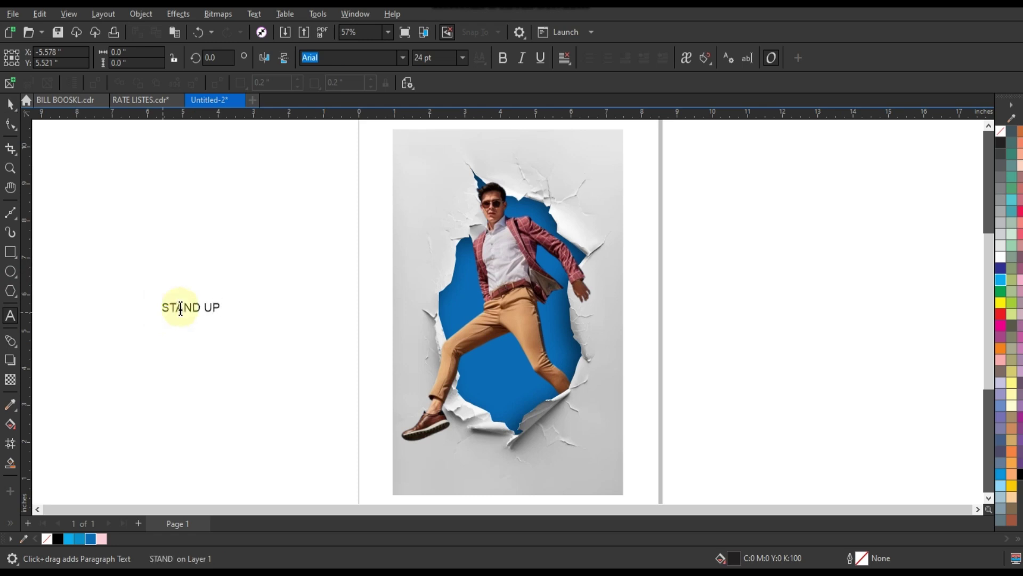
left_click(10, 104)
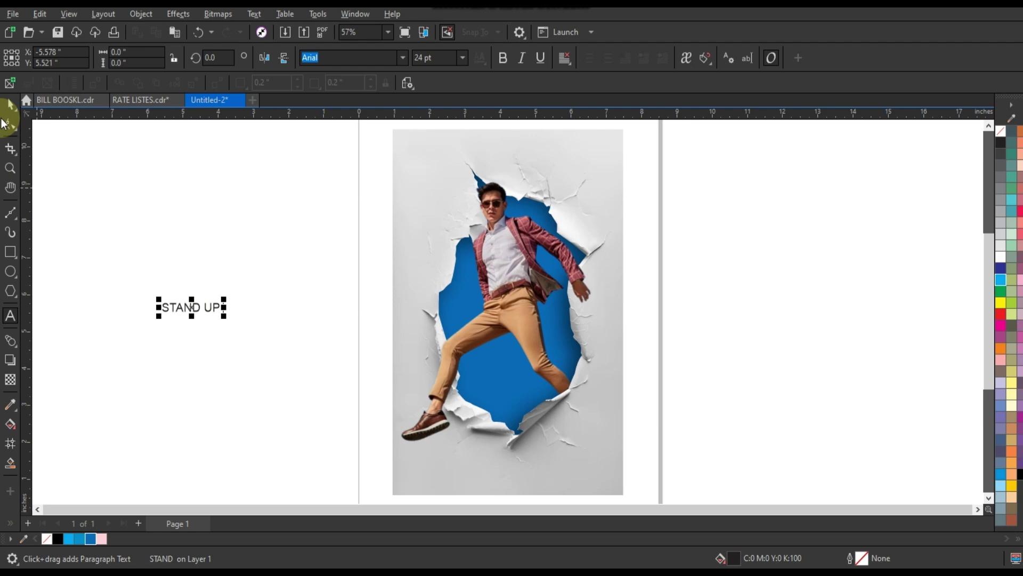
left_click(403, 58)
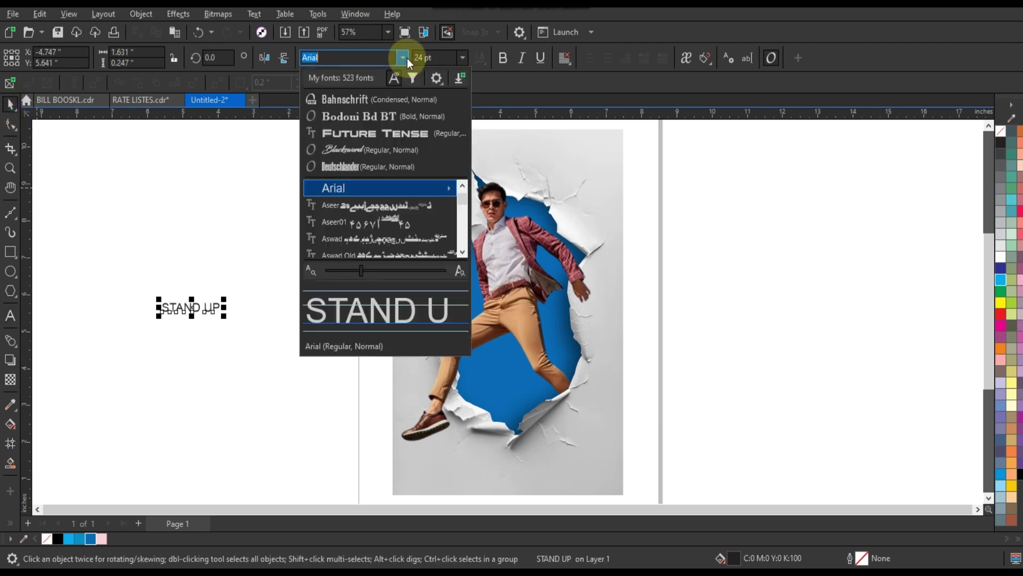
left_click(405, 58)
left_click(378, 92)
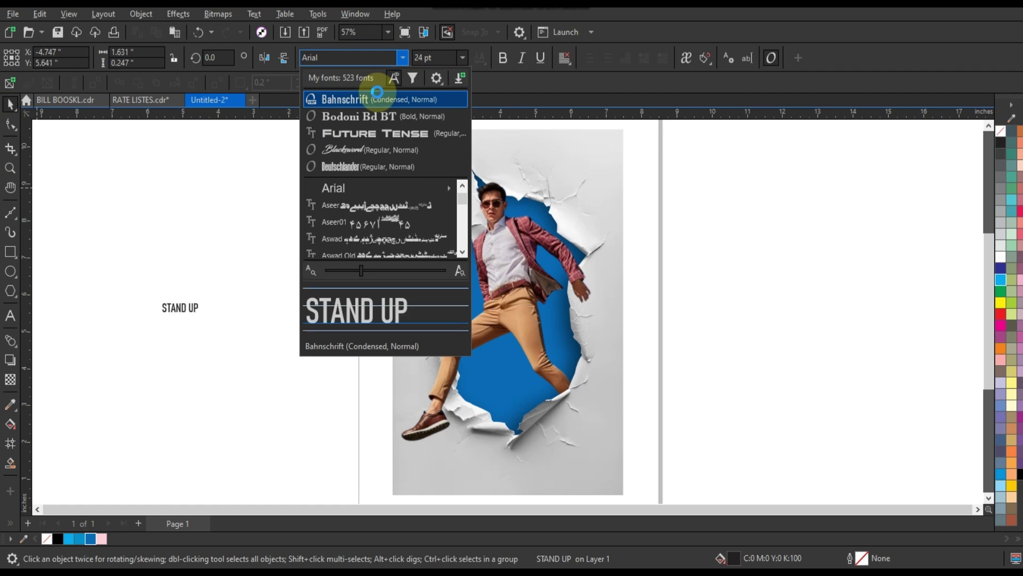
left_click(377, 92)
- Enlarge the STAND UP text about twice and move it up and right
left_click(200, 308)
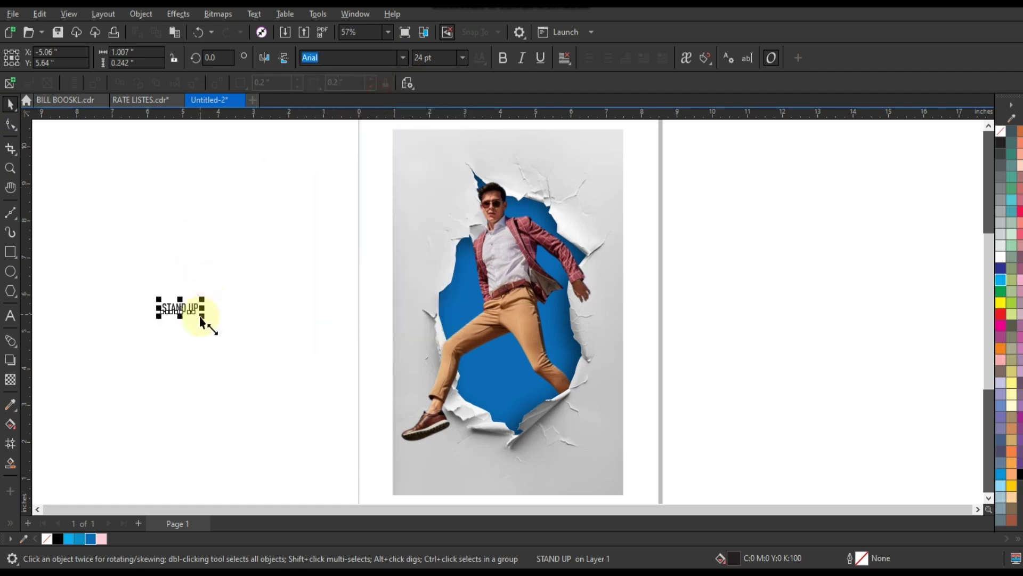
type("Bahnschrift")
left_click_drag(229, 341, 245, 350)
left_click(217, 320)
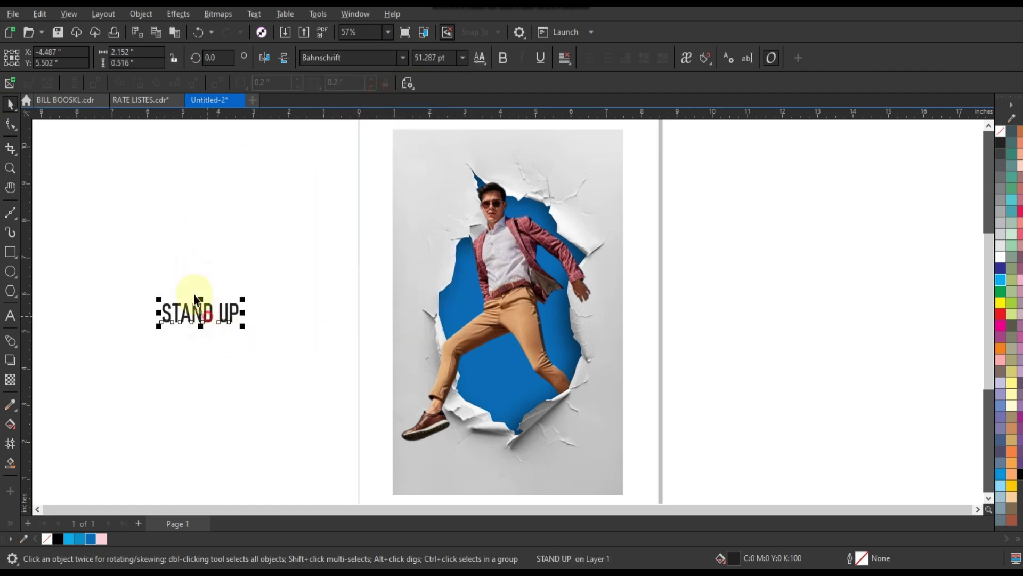
left_click(197, 325)
mouse_move(197, 325)
left_mouse_down()
mouse_move(178, 219)
mouse_move(270, 218)
left_mouse_up()
- Duplicate STAND UP into a row of five copies and shift the row left
right_click(267, 216)
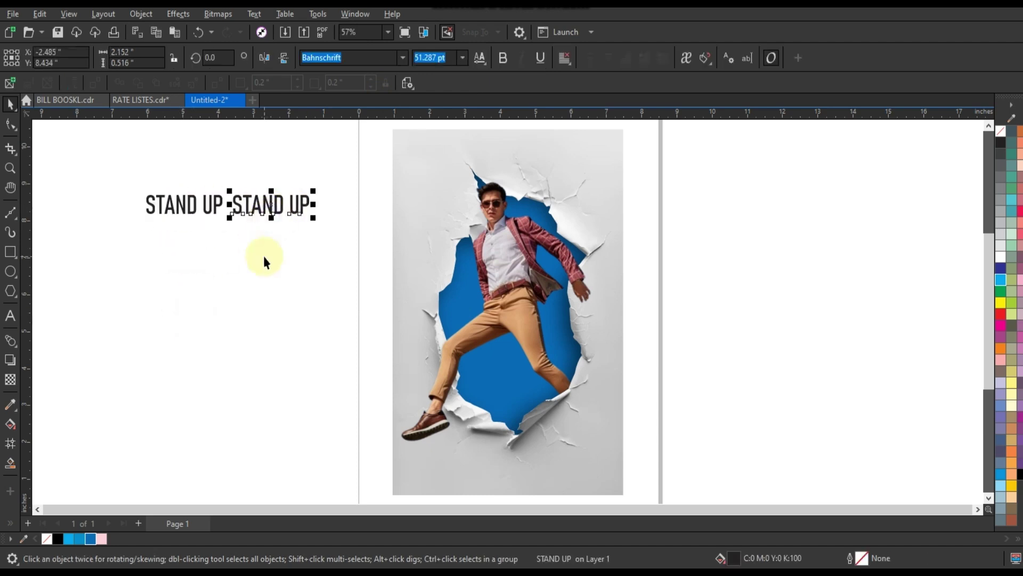
key("ctrl+r")
key("ctrl+r")
key("ctrl+r")
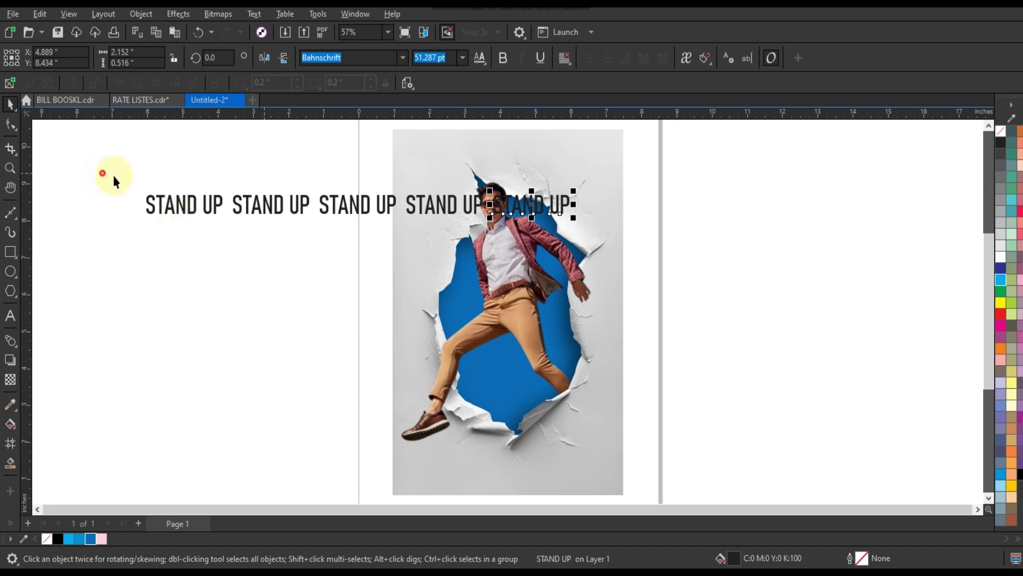
left_click_drag(102, 173, 576, 230)
mouse_move(367, 201)
left_mouse_down()
mouse_move(294, 203)
mouse_move(298, 231)
left_mouse_up()
scroll(354, 314, "down", 1)
- Repeat the row downward into a tall block and centre all rows on the page
key("ctrl+r")
key("ctrl+r")
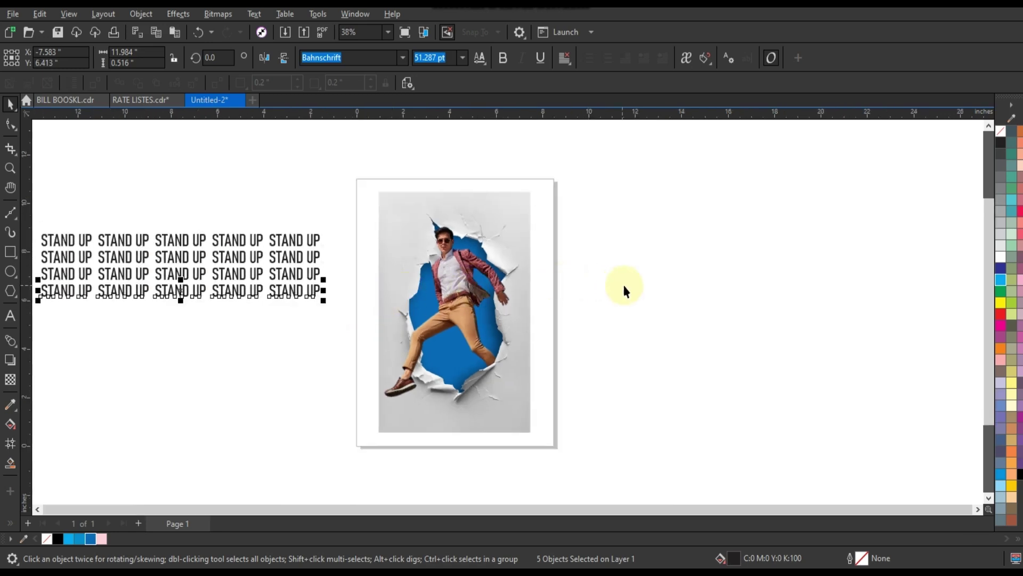
scroll(652, 278, "down", 1)
key("ctrl+r")
key("ctrl+r")
key("ctrl+r")
key("ctrl+r")
key("ctrl+r")
key("ctrl+r")
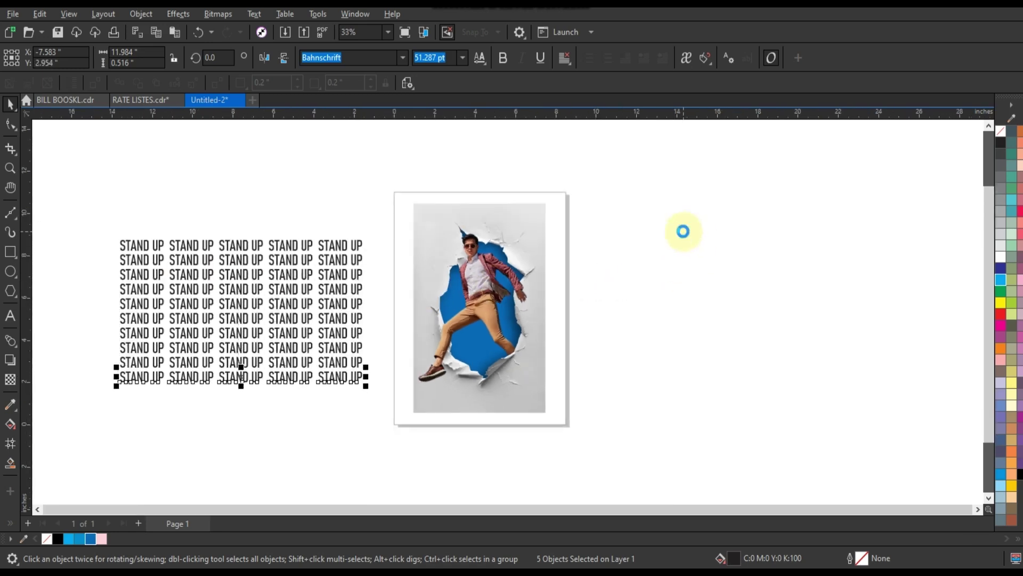
key("ctrl+r")
key("ctrl+r")
key("ctrl+r")
key("ctrl+r")
key("ctrl+r")
key("ctrl+r")
key("ctrl+r")
scroll(513, 209, "down", 1)
scroll(513, 209, "down", 1)
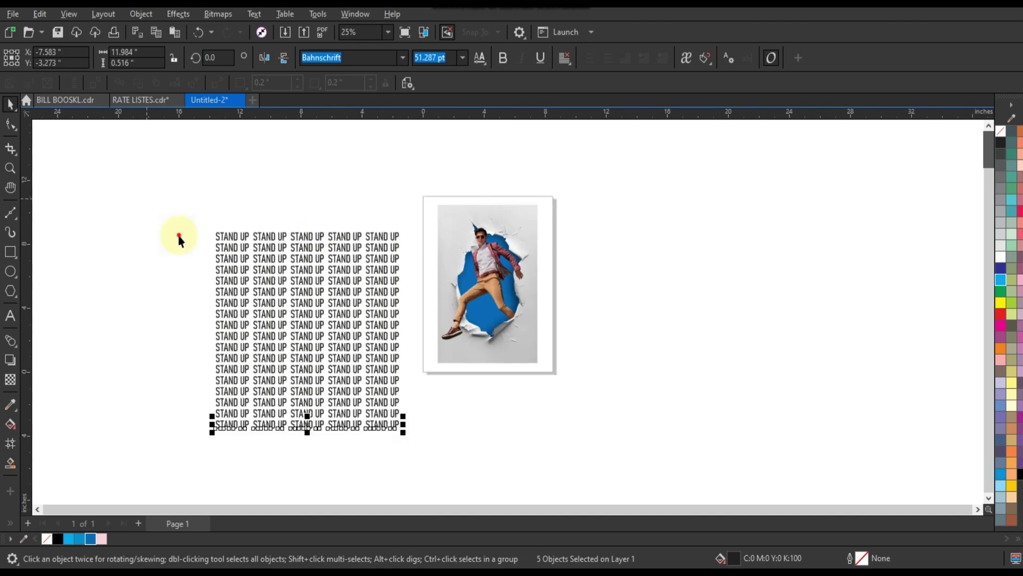
left_click_drag(147, 202, 408, 440)
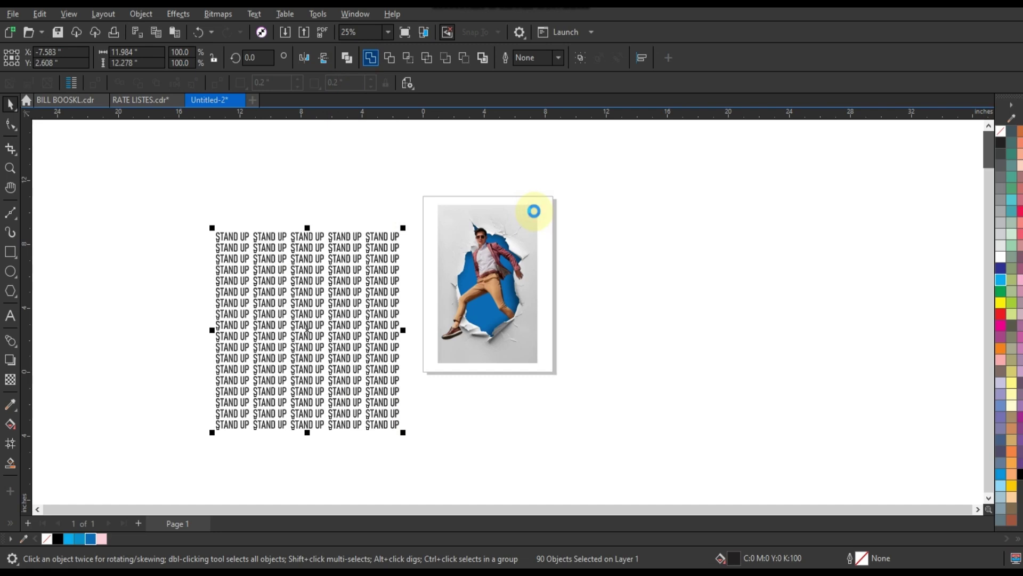
key("c")
key("e")
key("shift+F2")
- Shrink the STAND UP block to about 88% and colour it blue
left_click(688, 147)
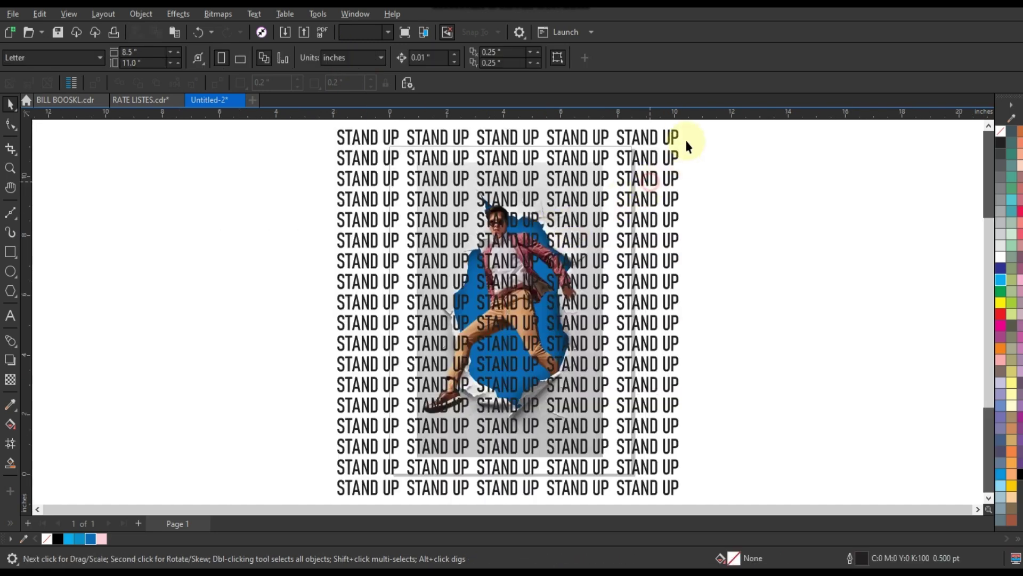
mouse_move(683, 129)
left_mouse_down()
mouse_move(671, 155)
mouse_move(666, 148)
left_mouse_up()
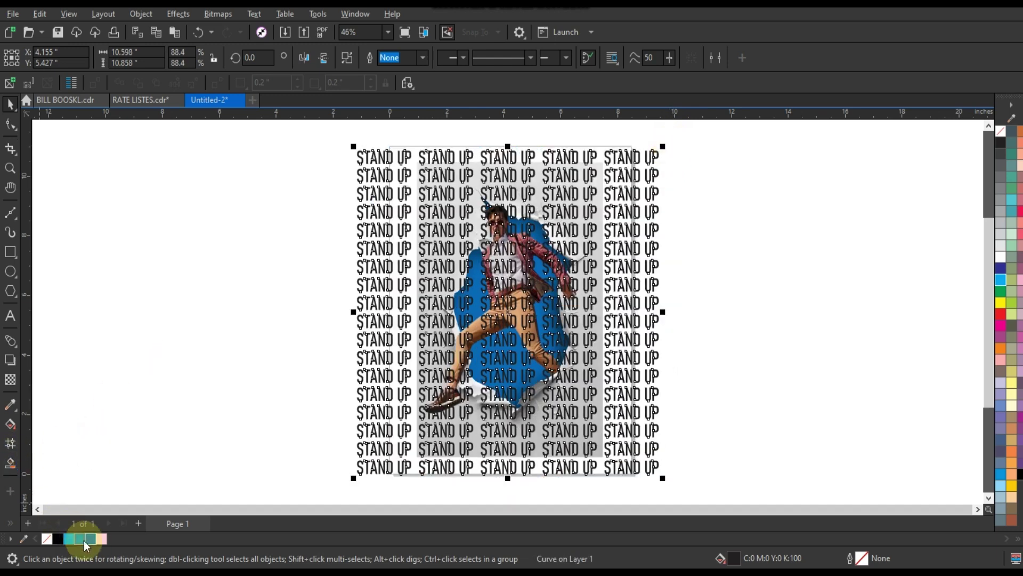
left_click(88, 539)
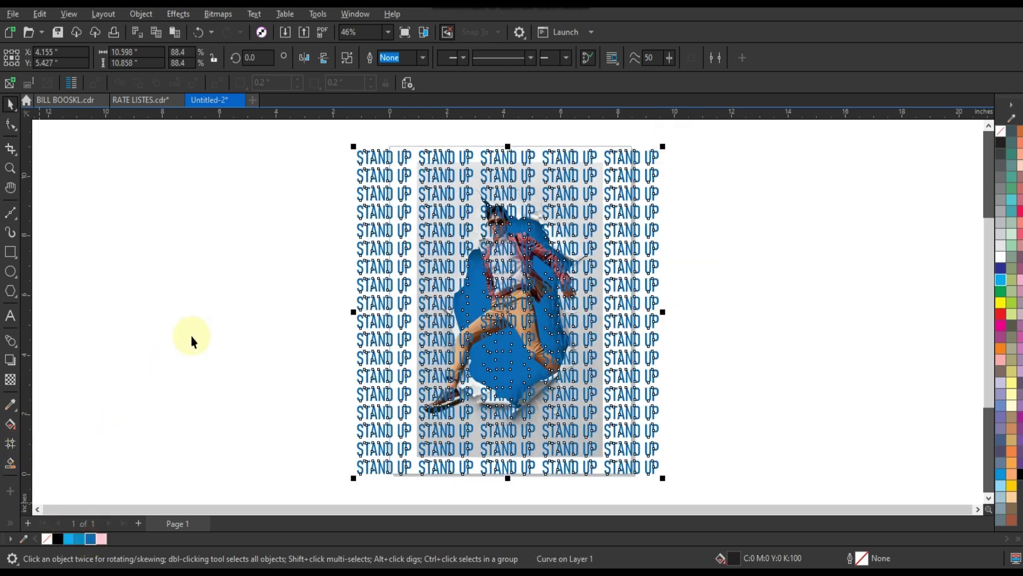
left_click(755, 329)
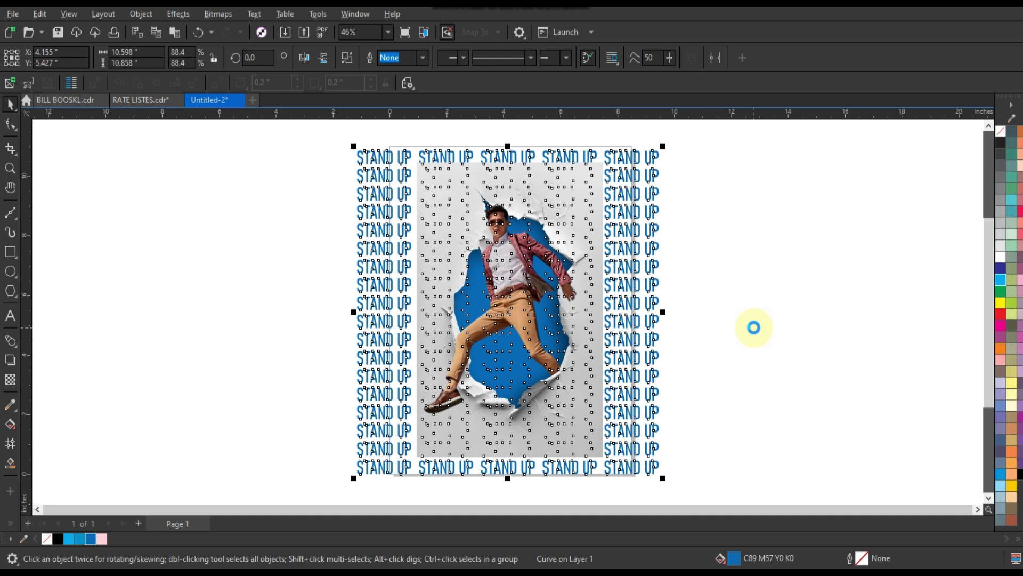
- PowerClip the STAND UP text inside the photo frame
left_click(654, 251)
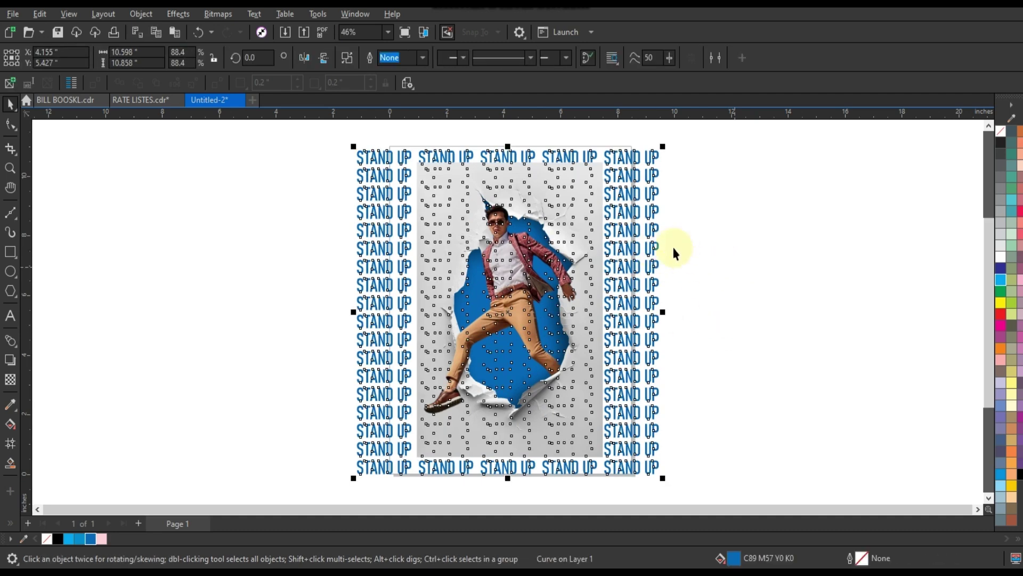
right_click(653, 235)
mouse_move(706, 335)
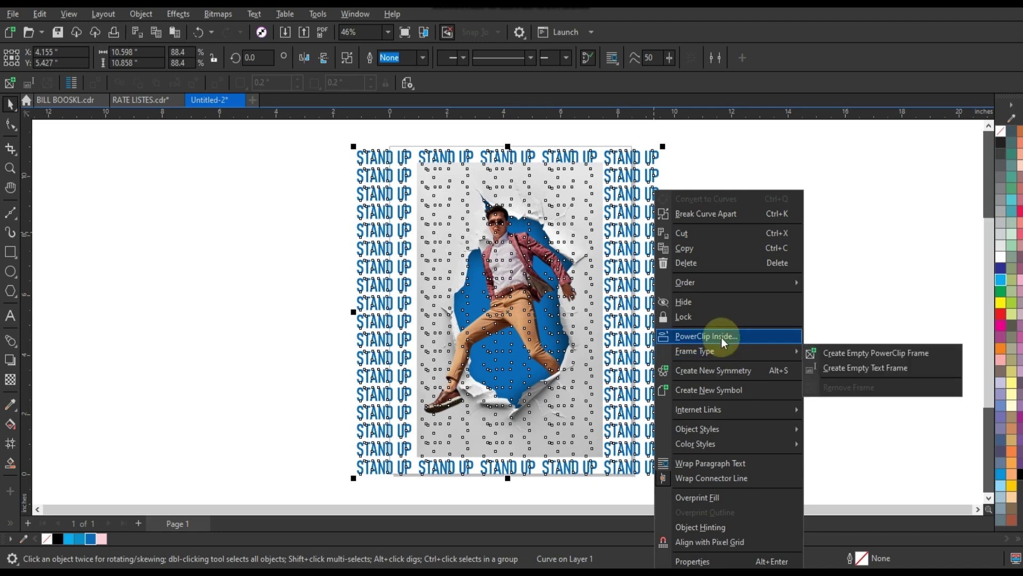
left_click(721, 338)
left_click(415, 166)
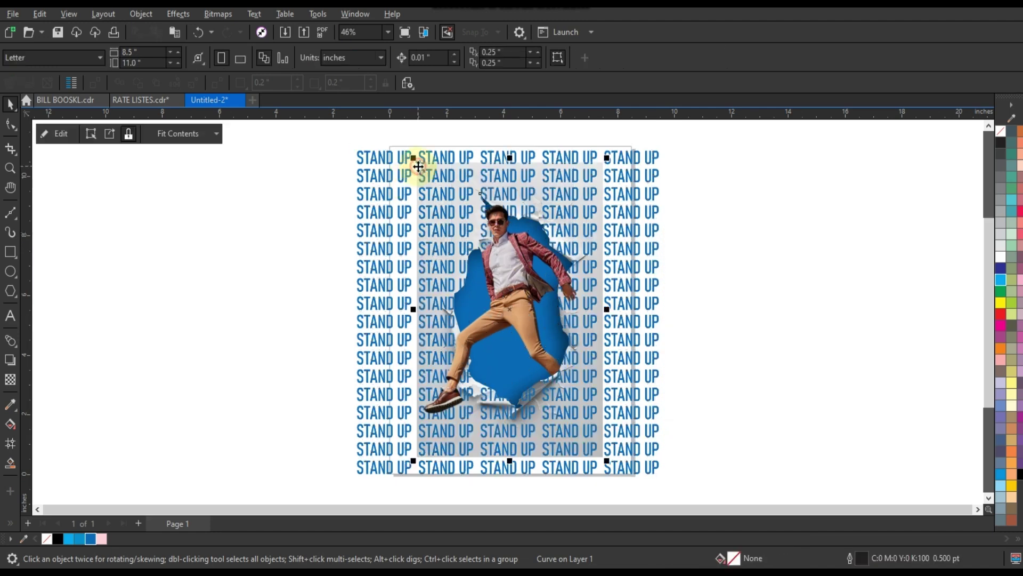
left_click(249, 233)
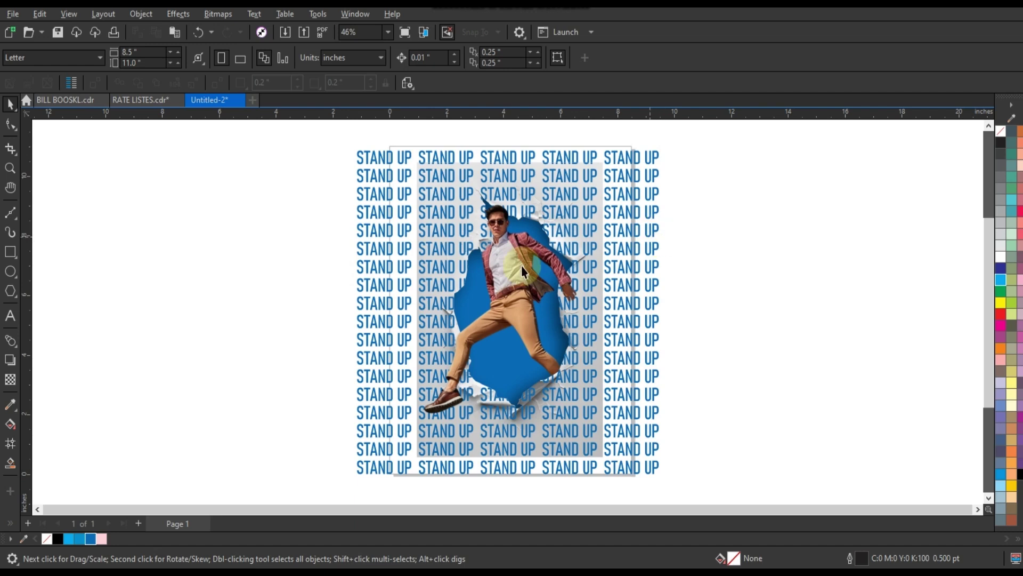
- Hide the jumping man and PowerClip a STAND UP text copy into the blue hole shape
left_click(492, 278)
key("ctrl+Page_Down")
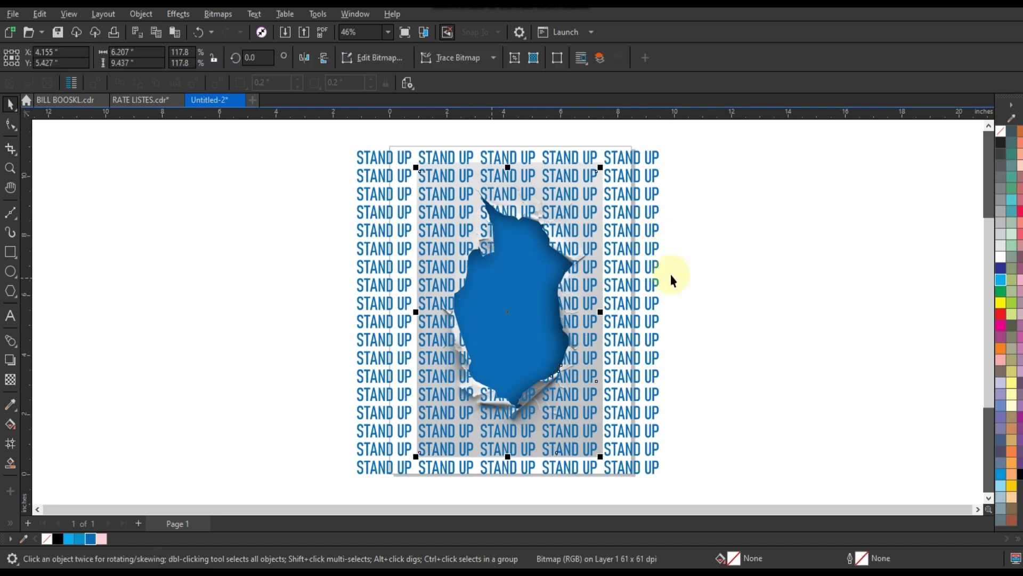
left_click(646, 269)
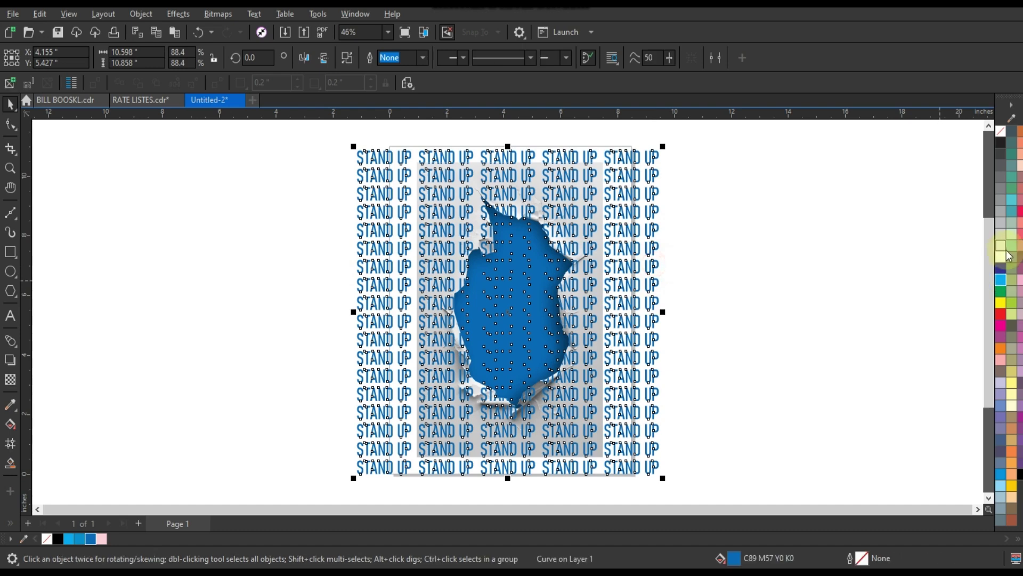
right_click(640, 291)
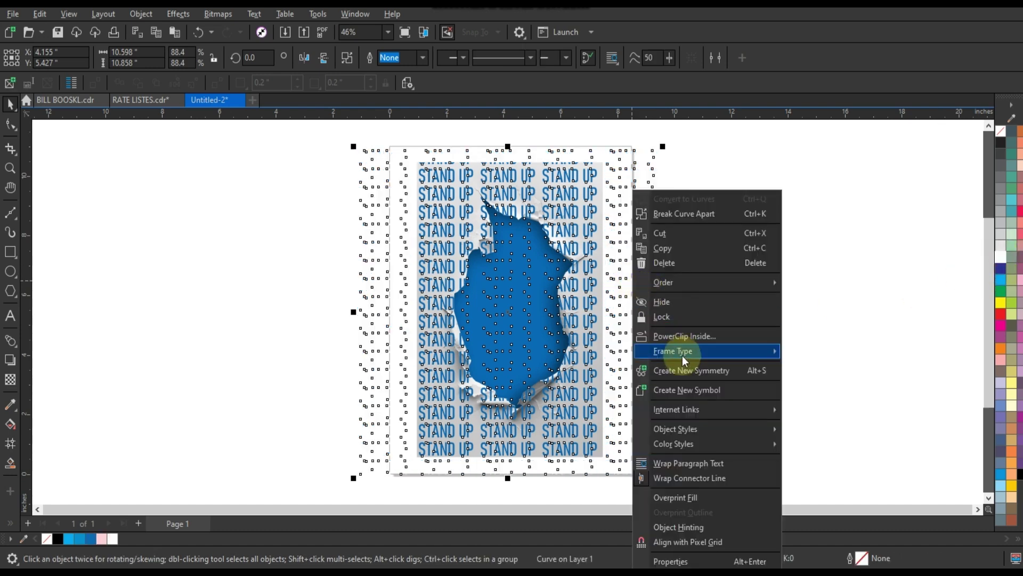
left_click(687, 337)
left_click(509, 296)
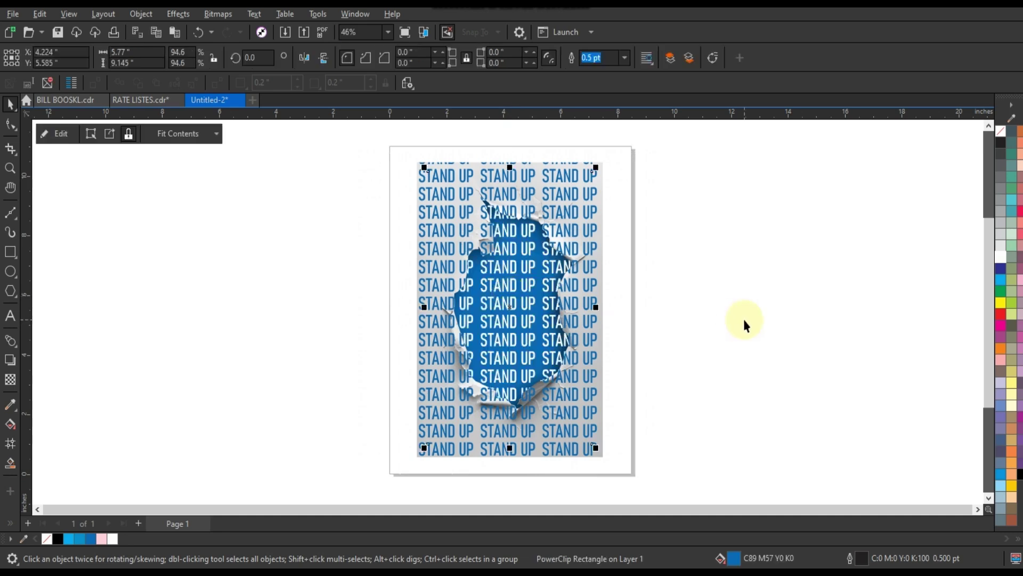
- Edit the blue hole's PowerClip contents for the dark text and re-clip them
right_click(522, 286)
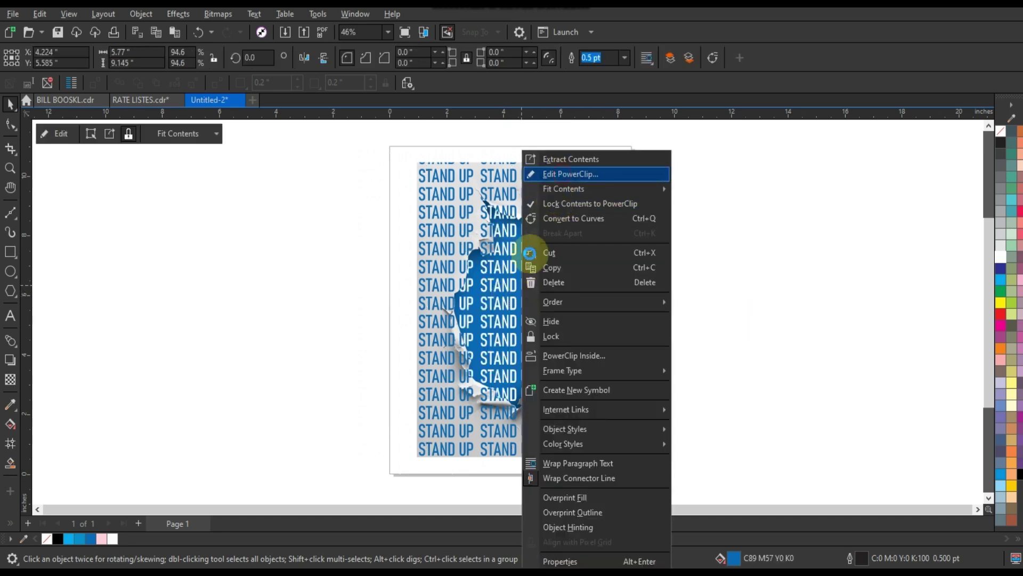
left_click(570, 174)
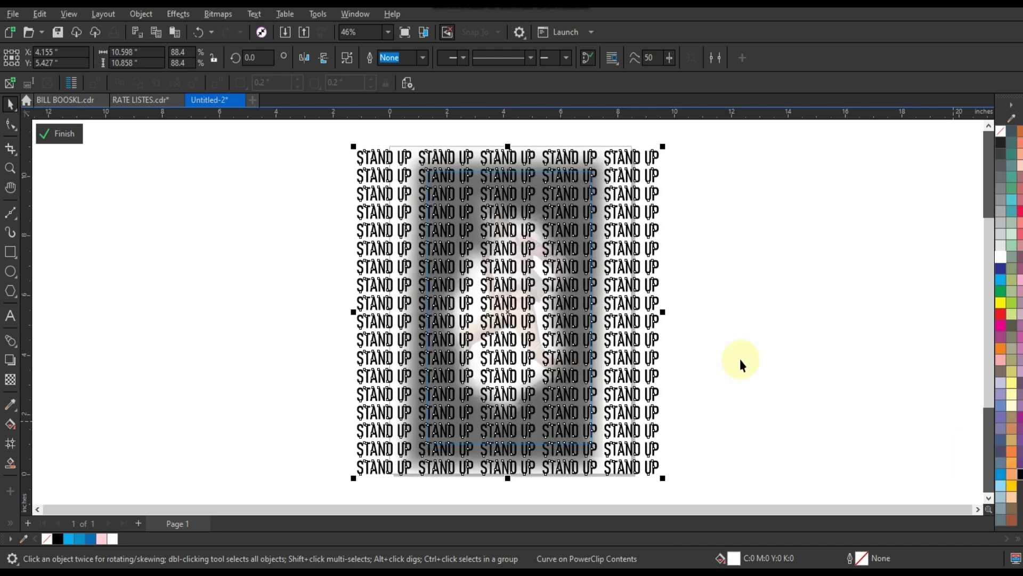
left_click(65, 136)
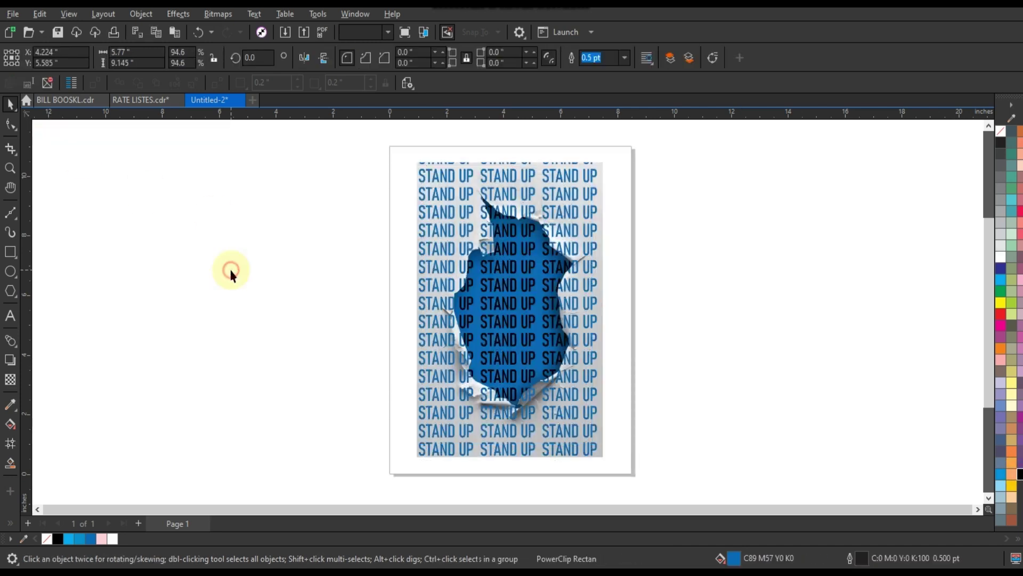
left_click(231, 273)
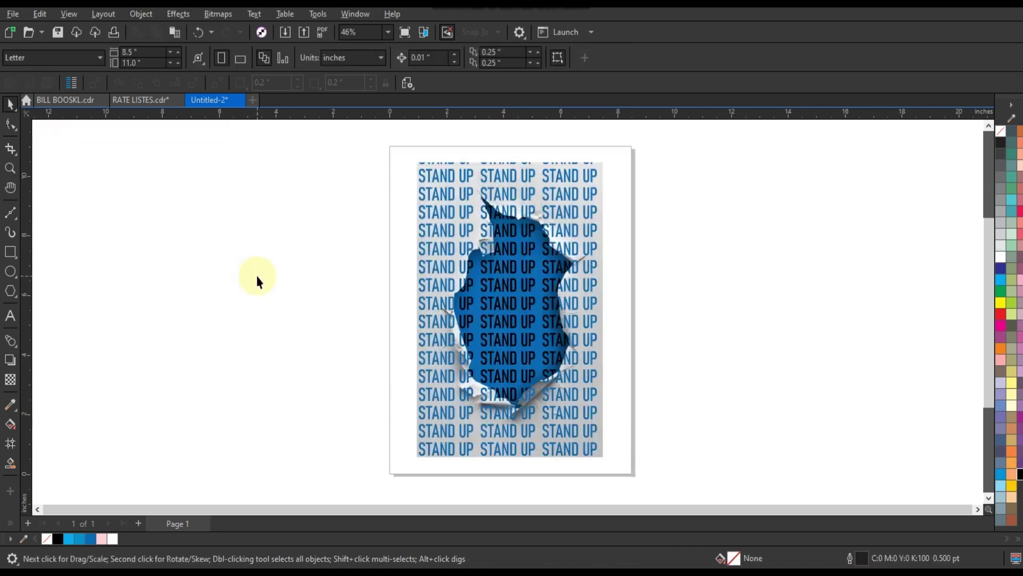
- Set the background STAND UP text's transparency merge mode to Overlay
left_click(424, 266)
left_click(518, 297, "shift")
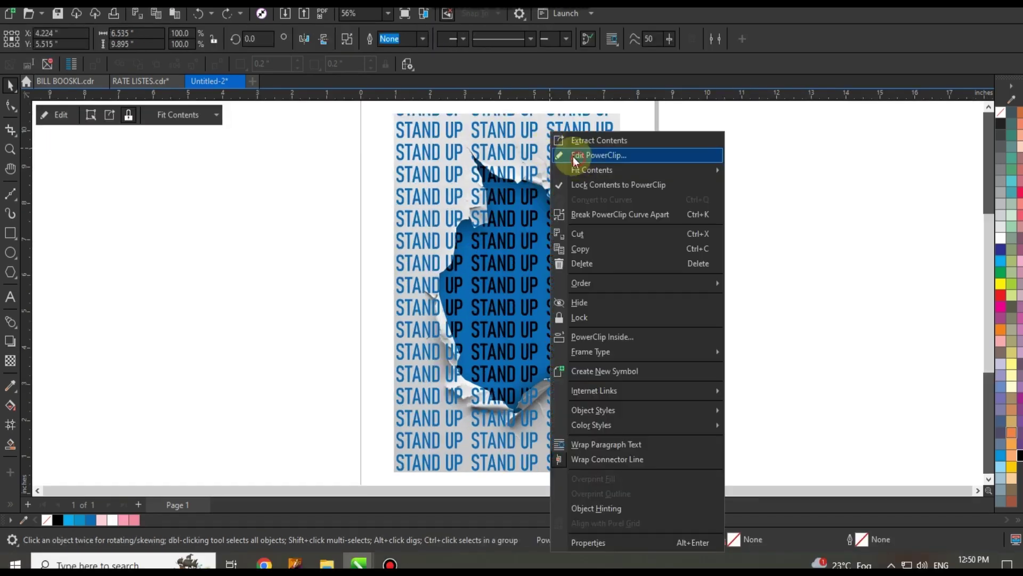
left_click(578, 155)
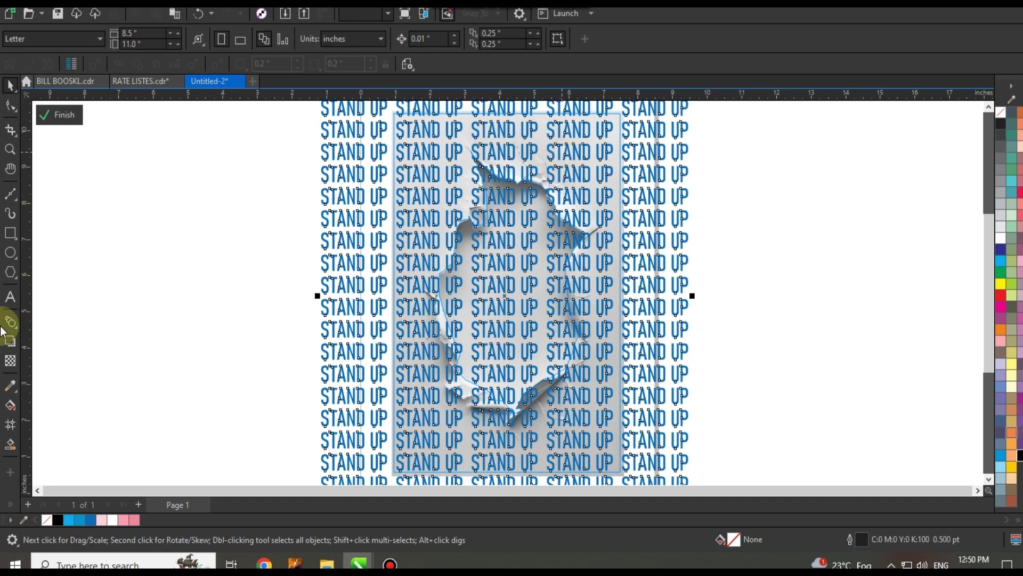
left_click(10, 362)
left_click(153, 39)
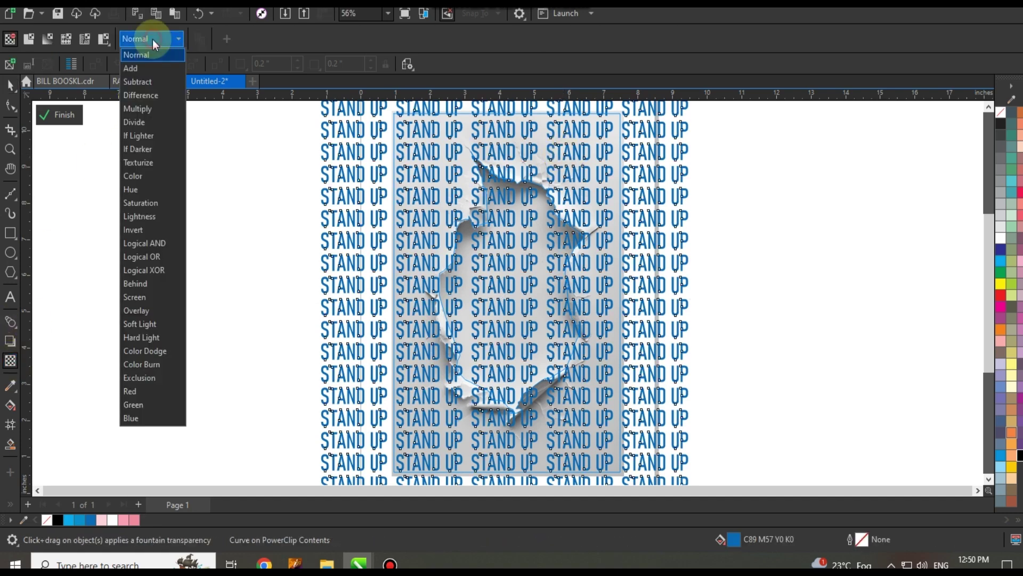
left_click(145, 309)
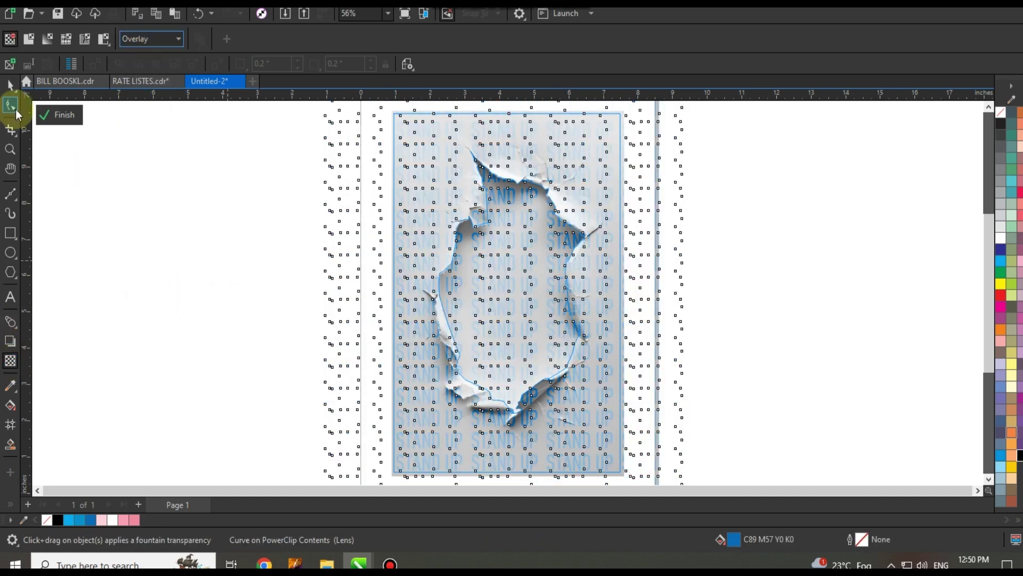
left_click(61, 115)
key("space")
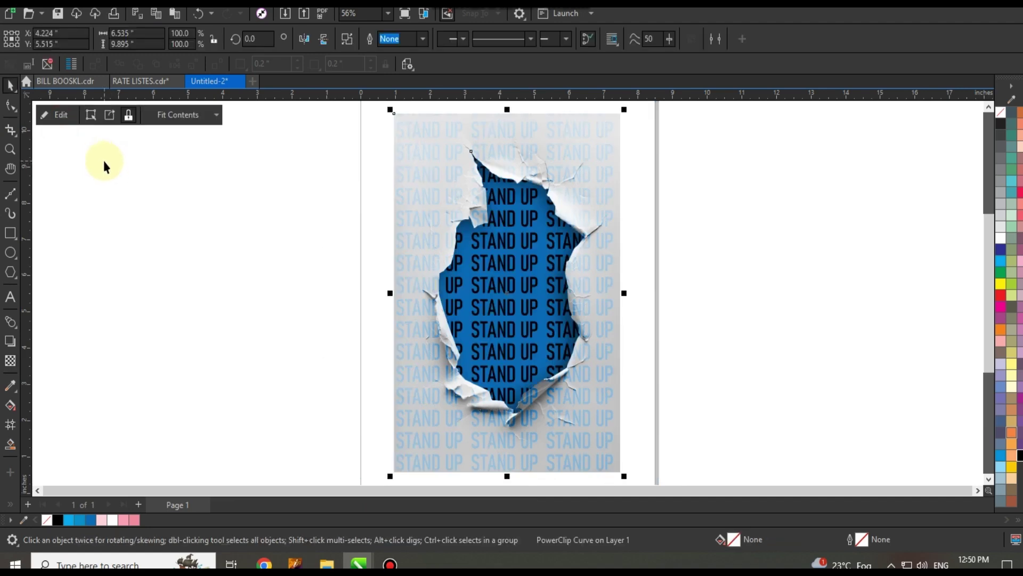
left_click(104, 162)
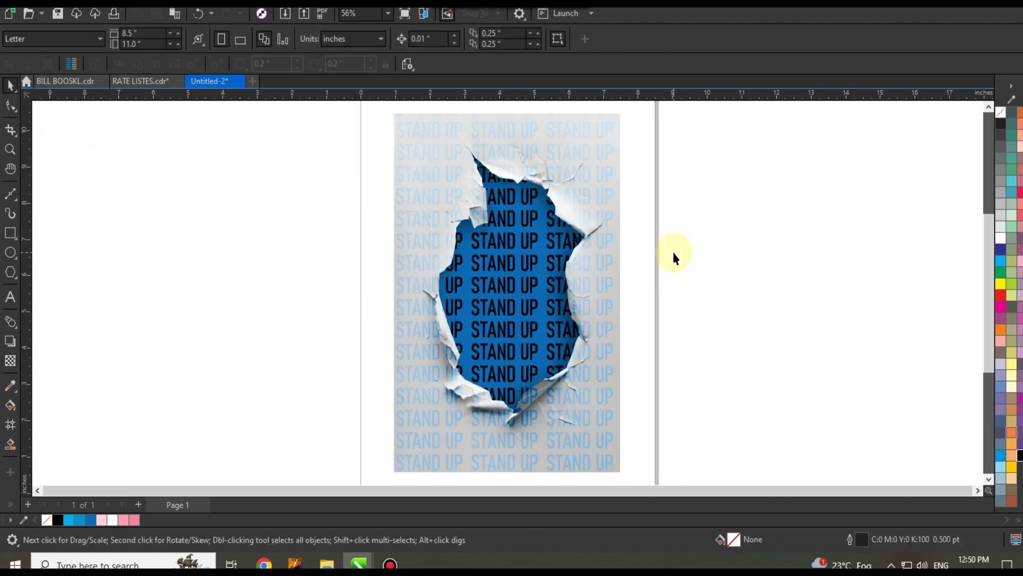
- Select the PowerClip and hidden jumping man photo, then show the photo again
left_click(456, 248)
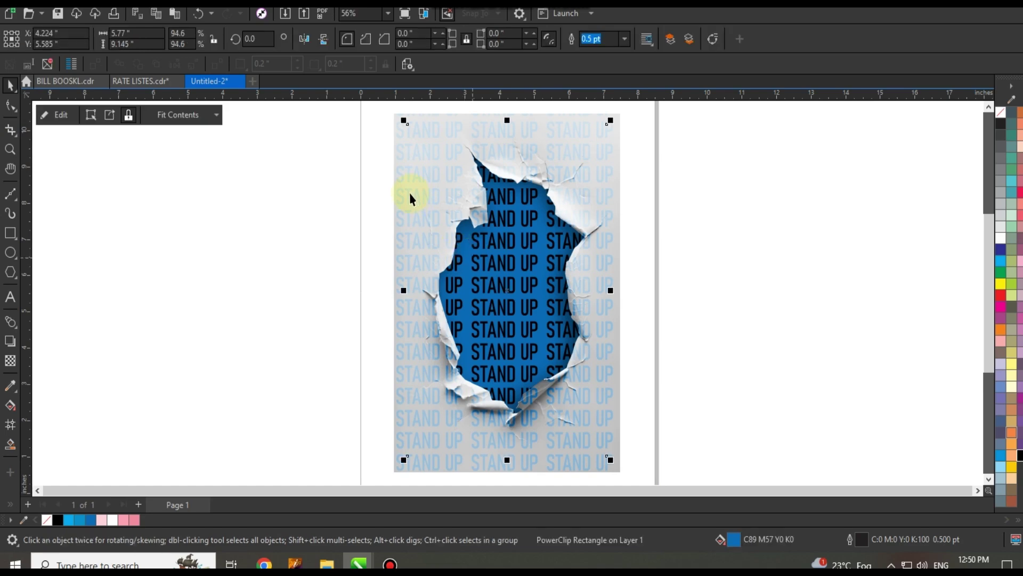
left_click(411, 195, "shift")
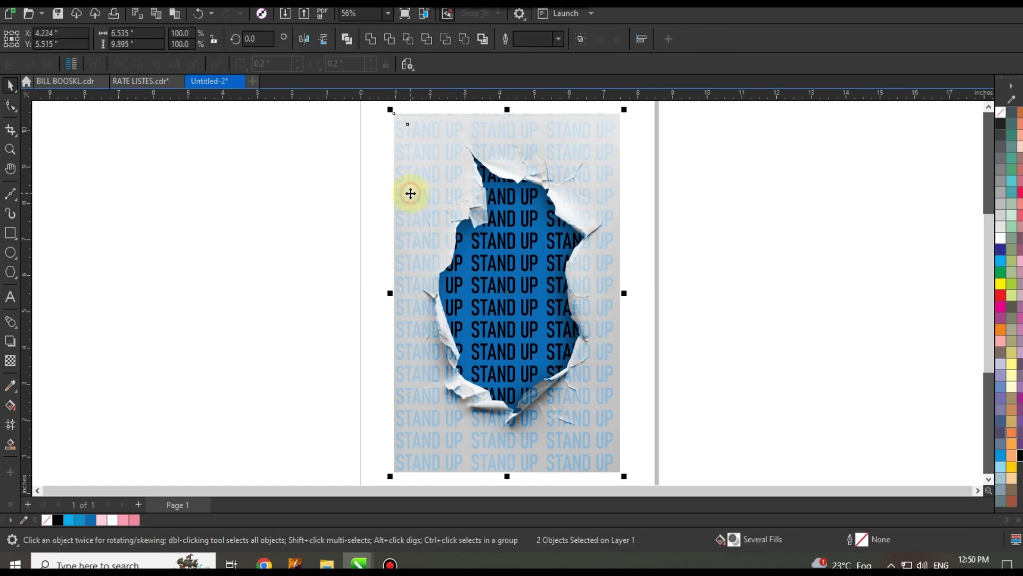
left_click(722, 280)
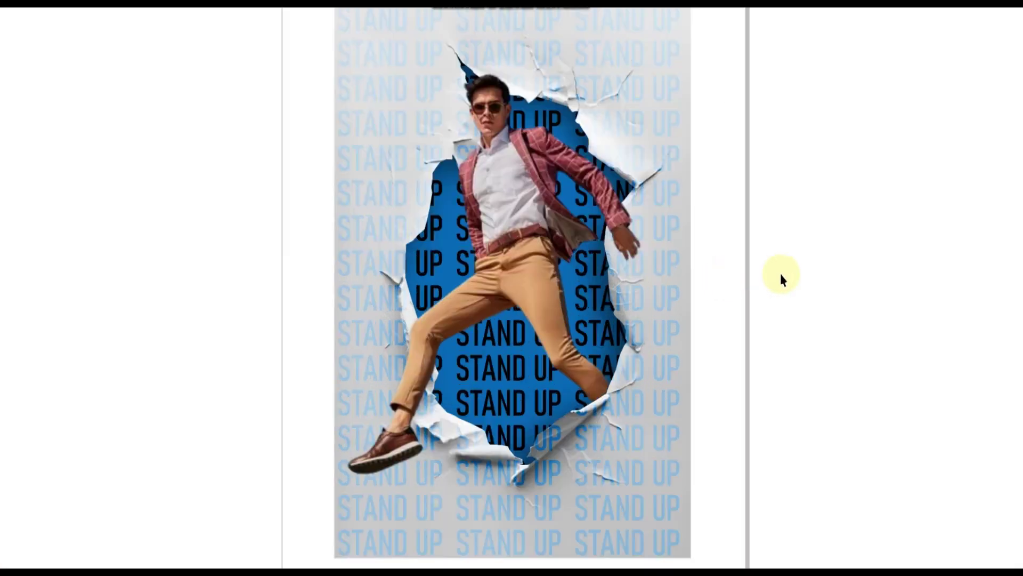